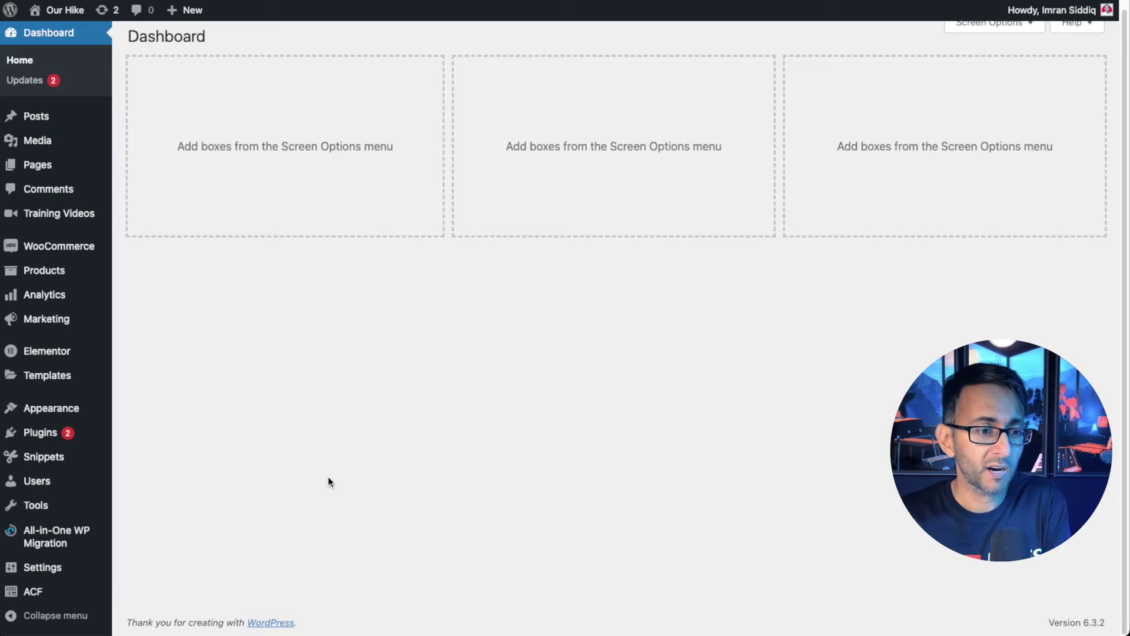
# Open the WooACF field group and expand its Extra Image field
pyautogui.moveTo(38, 592)
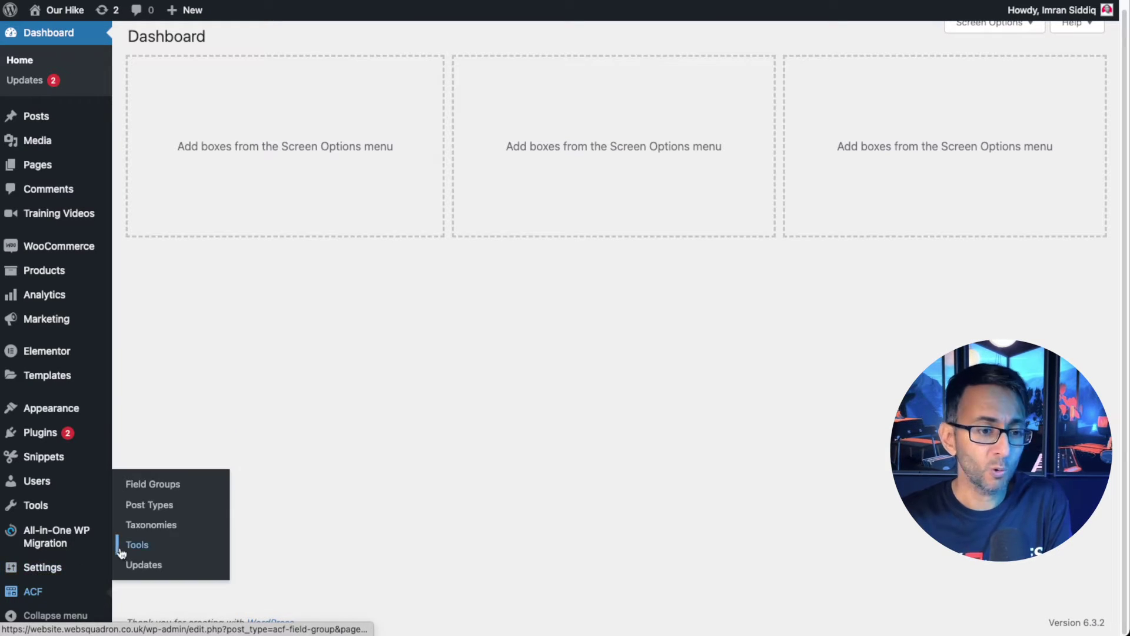
pyautogui.click(174, 488)
pyautogui.moveTo(197, 306)
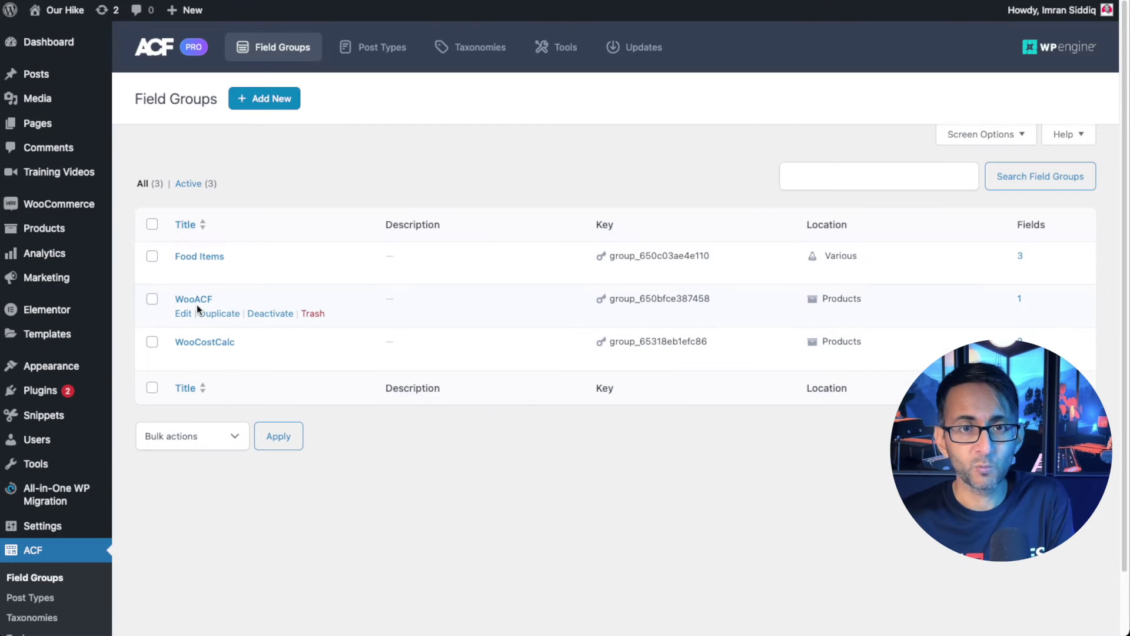
pyautogui.click(185, 313)
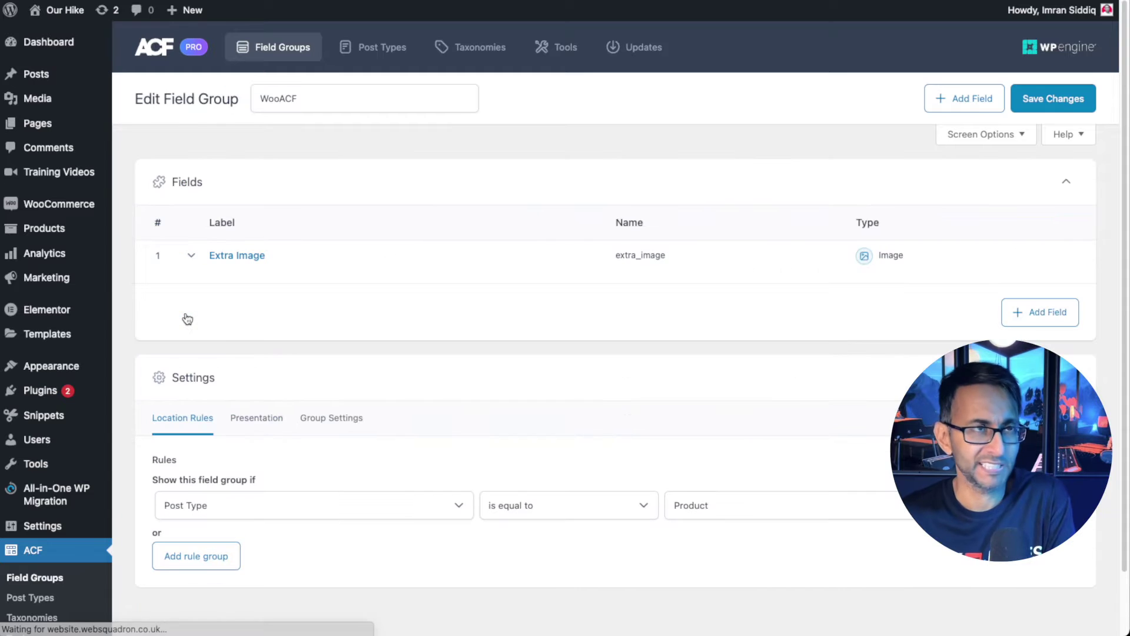
pyautogui.moveTo(266, 281)
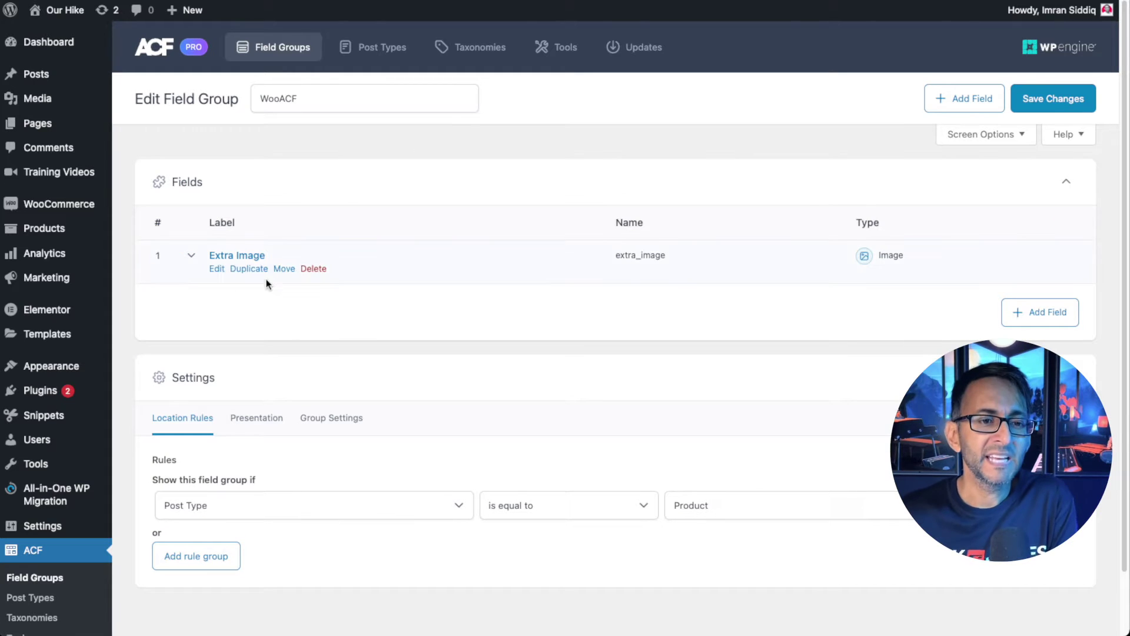
pyautogui.click(216, 270)
# Check the Extra Image location rules, save the WooACF group, and go to All Products
pyautogui.scroll(-2, 526, 388)
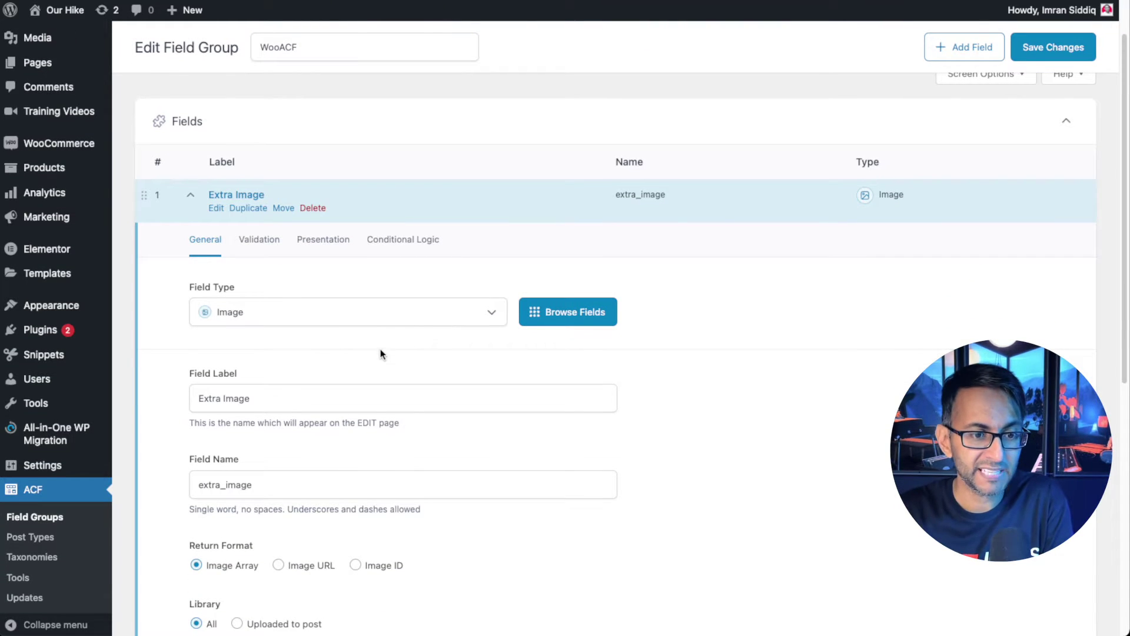
pyautogui.scroll(-1, 380, 354)
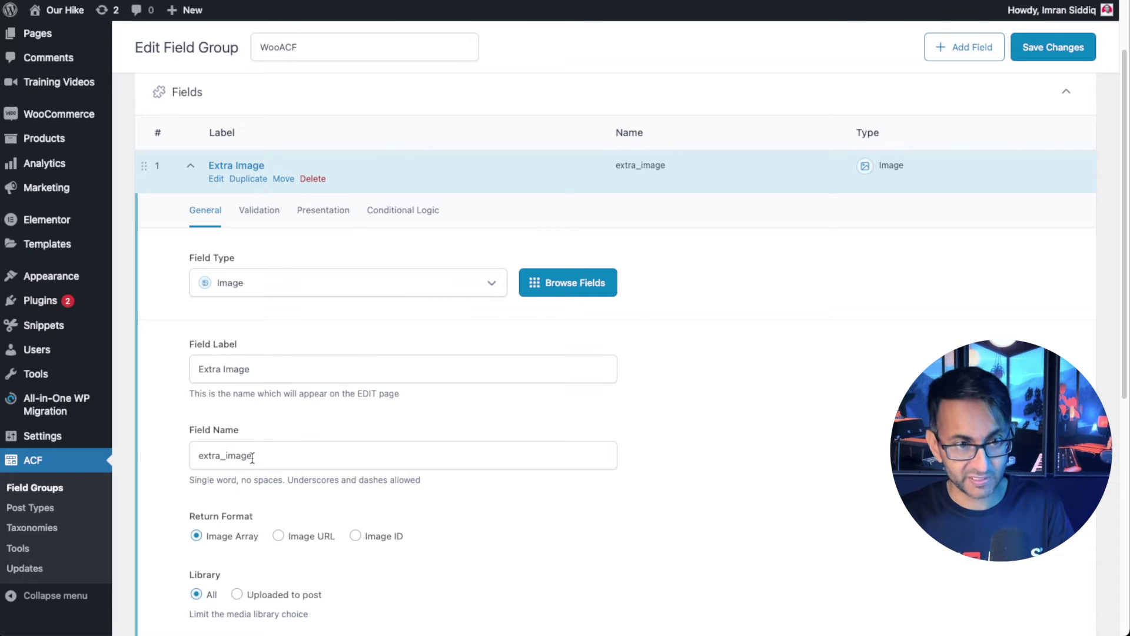
pyautogui.scroll(-3, 412, 480)
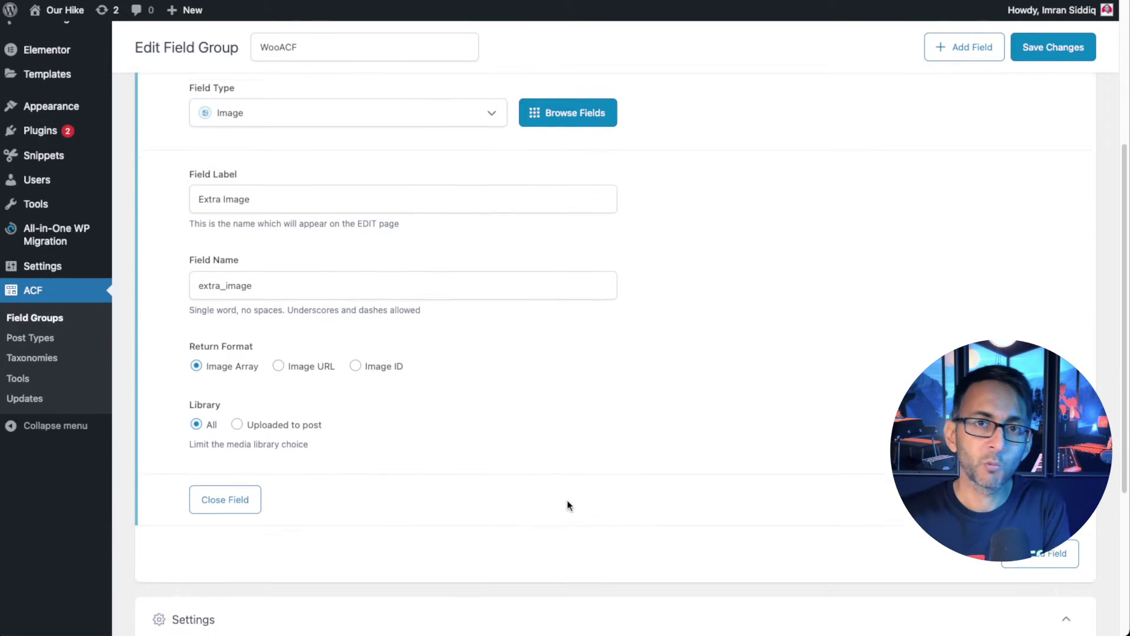
pyautogui.scroll(-5, 567, 500)
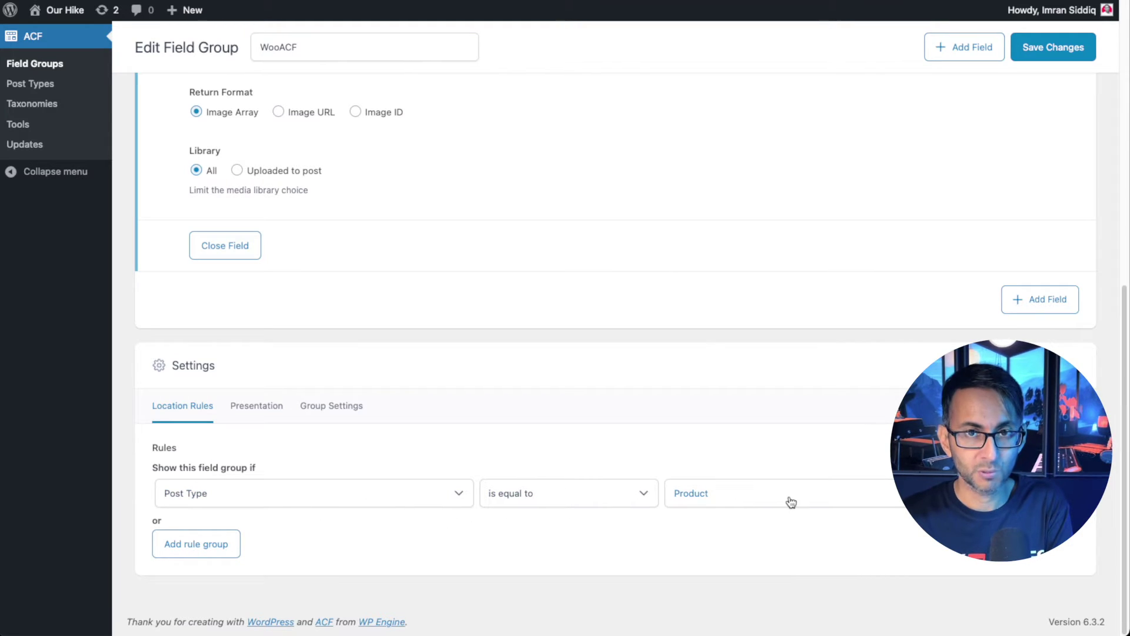
pyautogui.click(1067, 49)
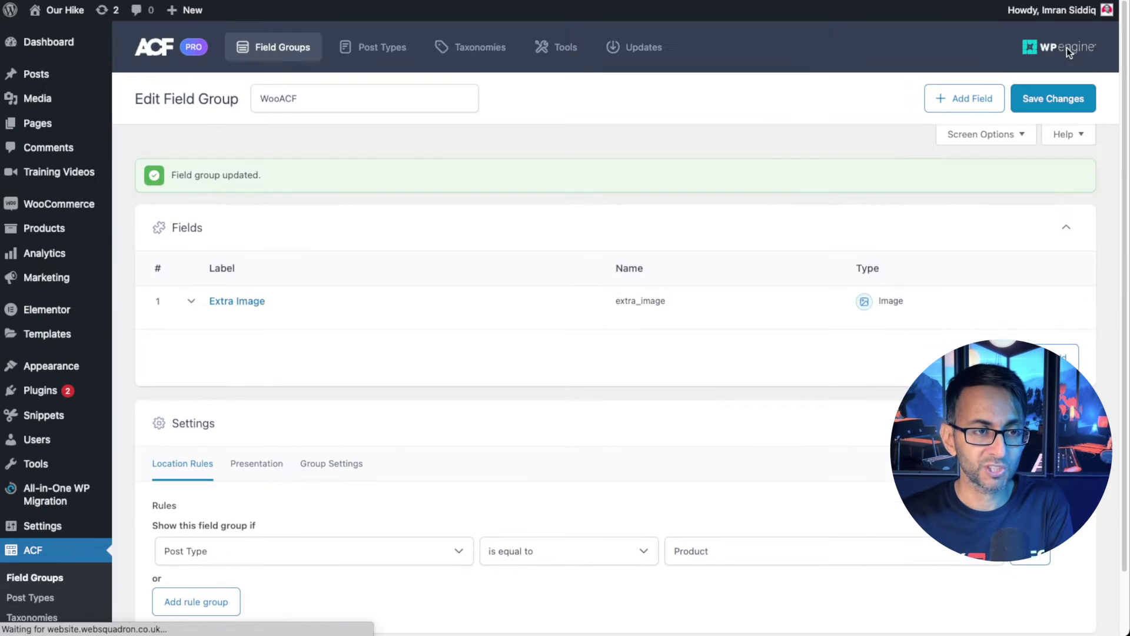
pyautogui.moveTo(77, 257)
pyautogui.moveTo(59, 230)
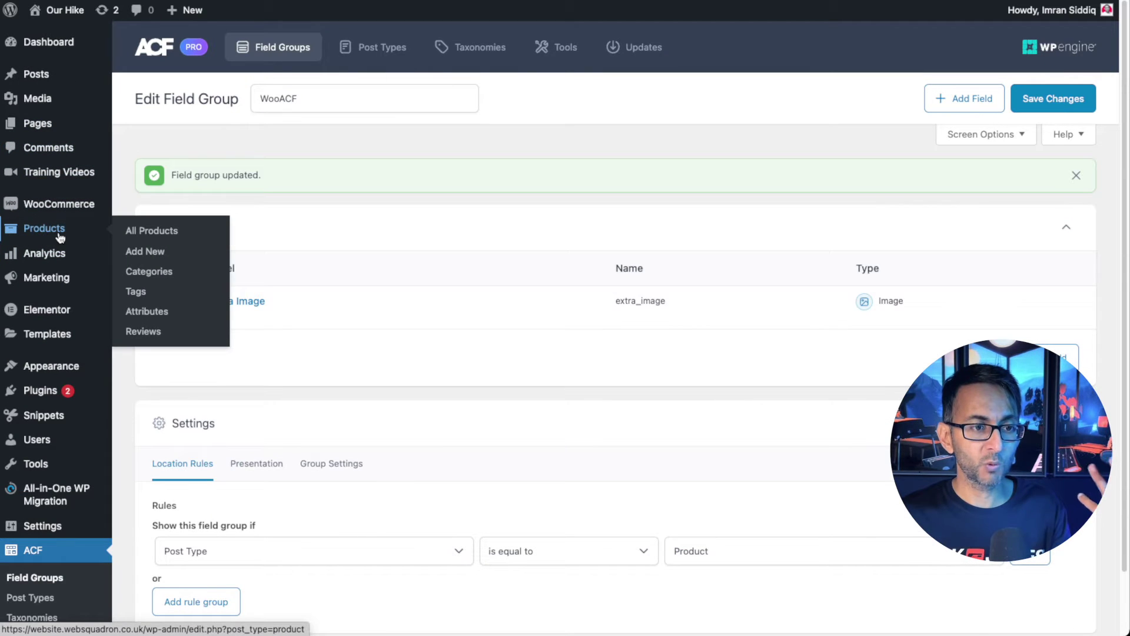
pyautogui.click(153, 233)
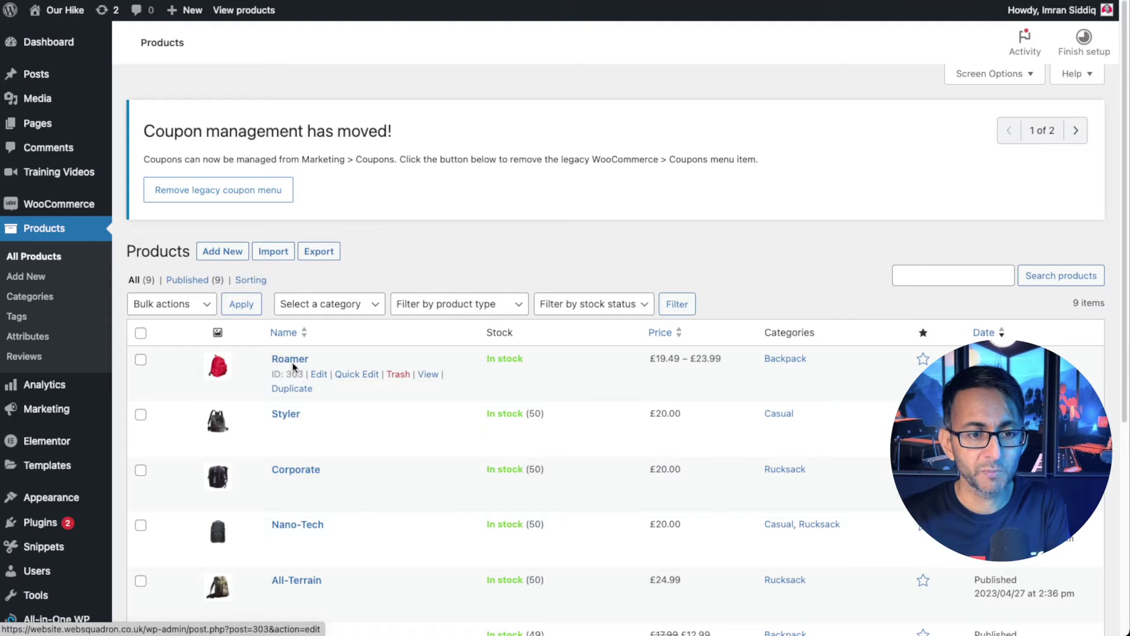
# Edit the Roamer product and open the media library for its empty Extra Image field
pyautogui.click(319, 374)
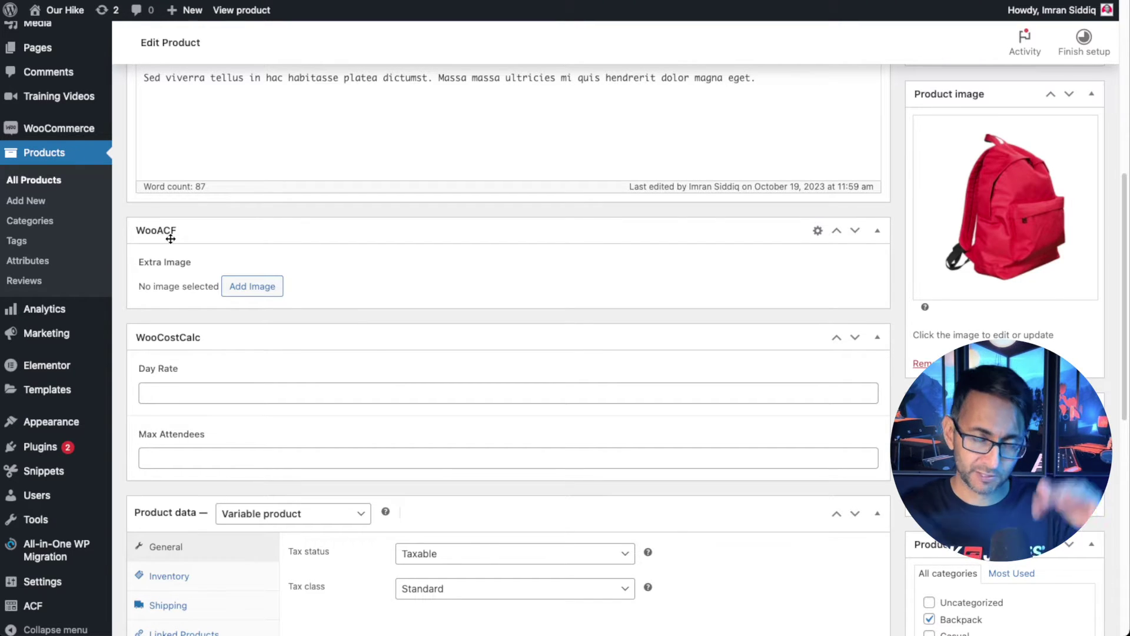
pyautogui.scroll(1, 995, 188)
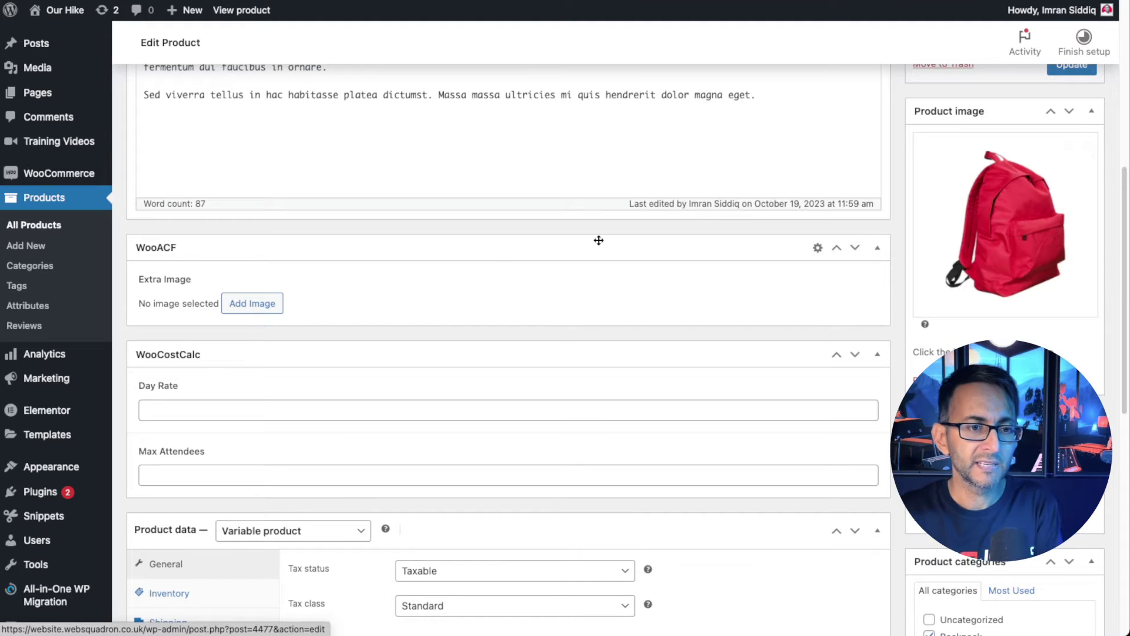
pyautogui.click(251, 304)
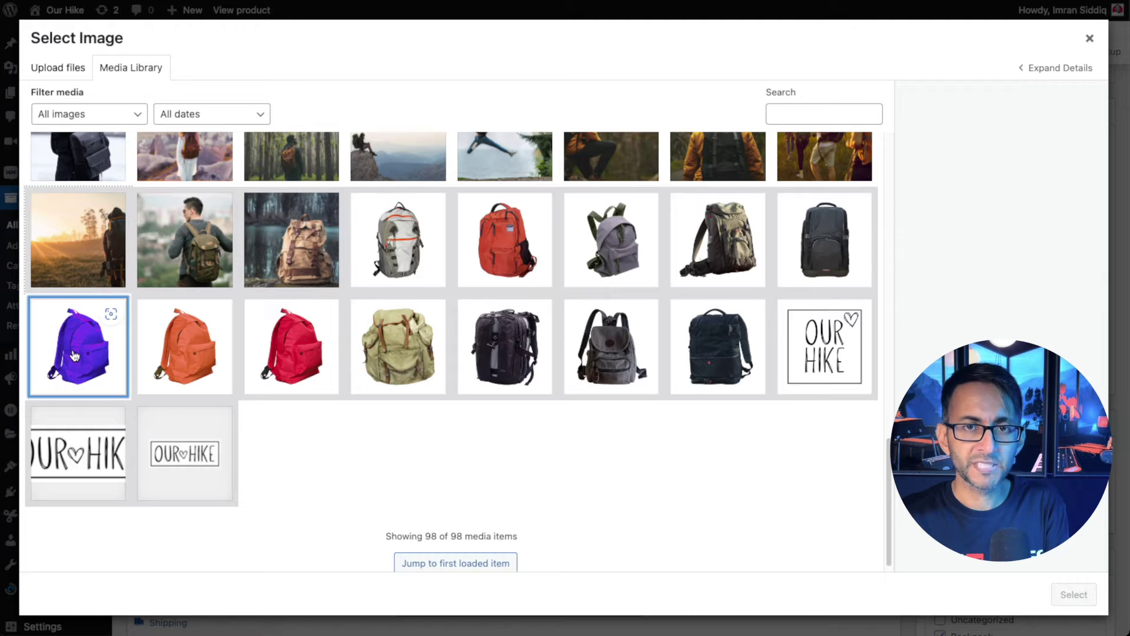
# Select Bag6-purple.webp as Roamer's Extra Image
pyautogui.click(74, 355)
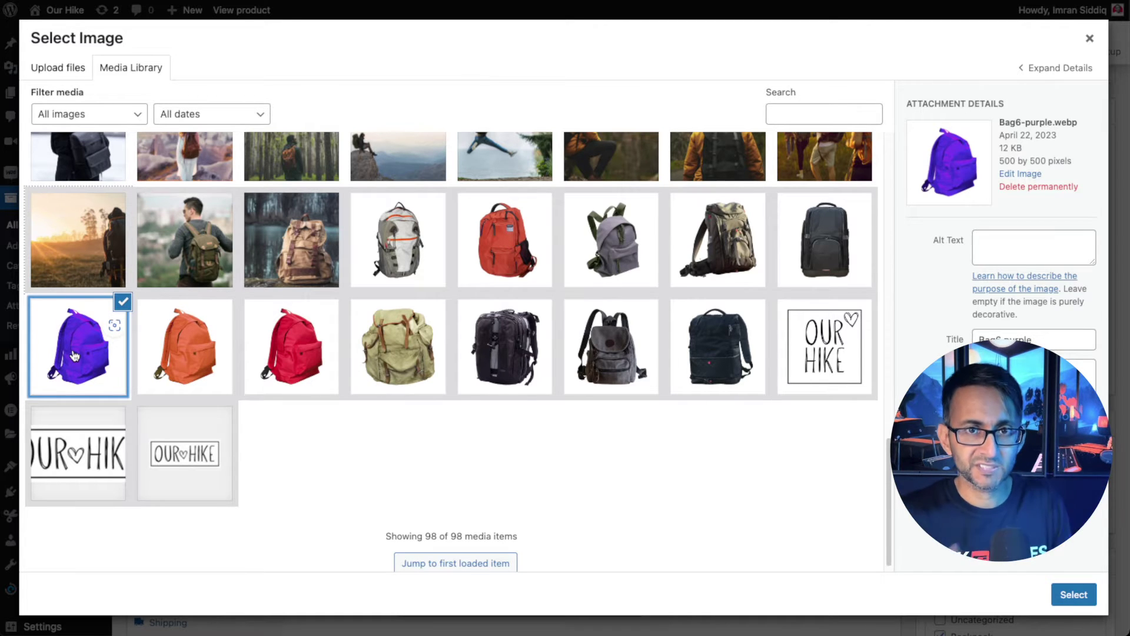
pyautogui.click(1073, 595)
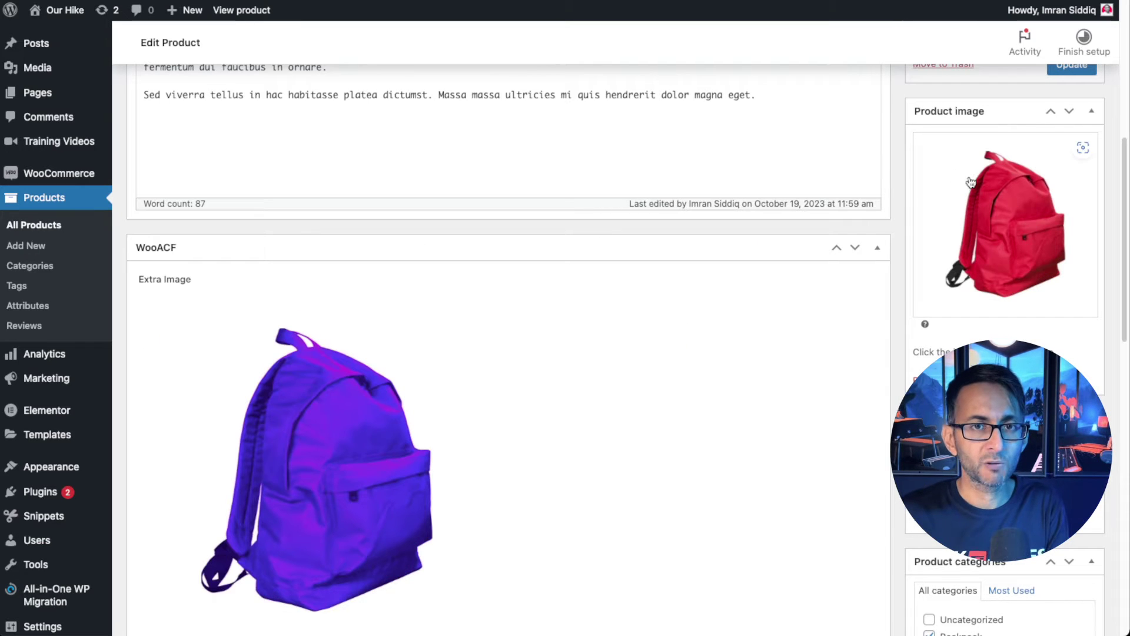
pyautogui.moveTo(277, 493)
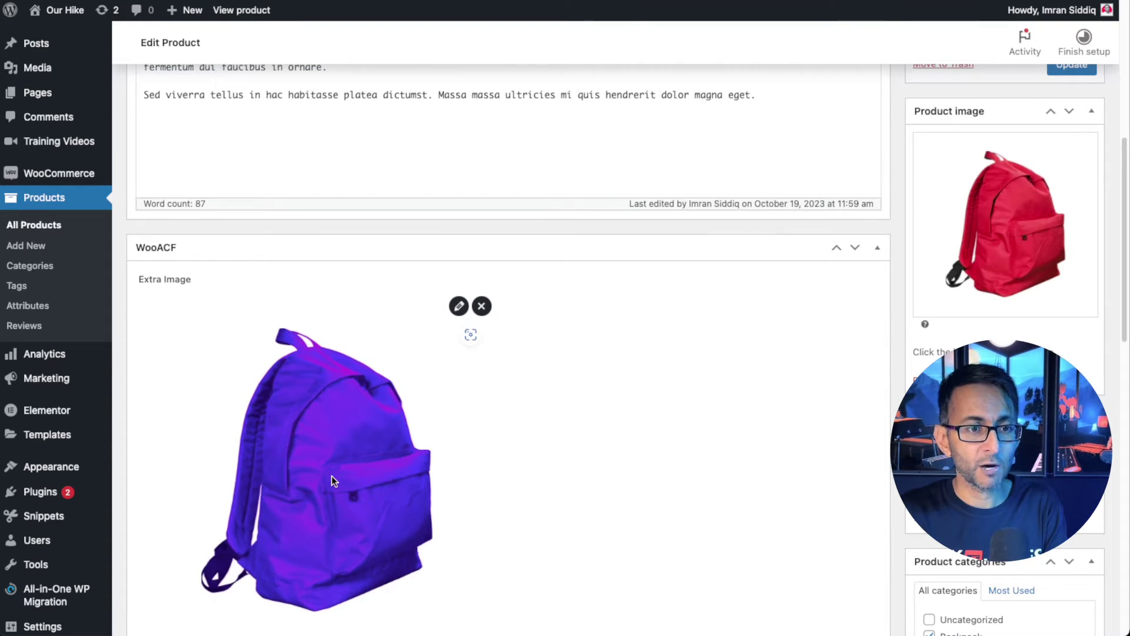
pyautogui.scroll(1, 765, 265)
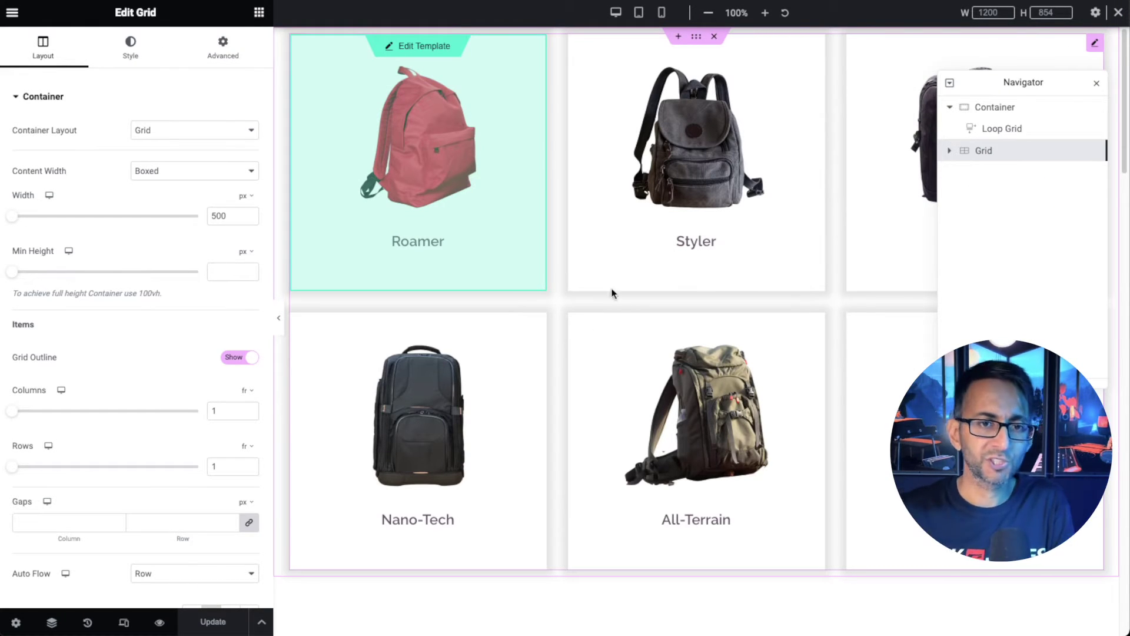
# Edit the Roamer card's loop item template and select its featured Image widget
pyautogui.click(1004, 132)
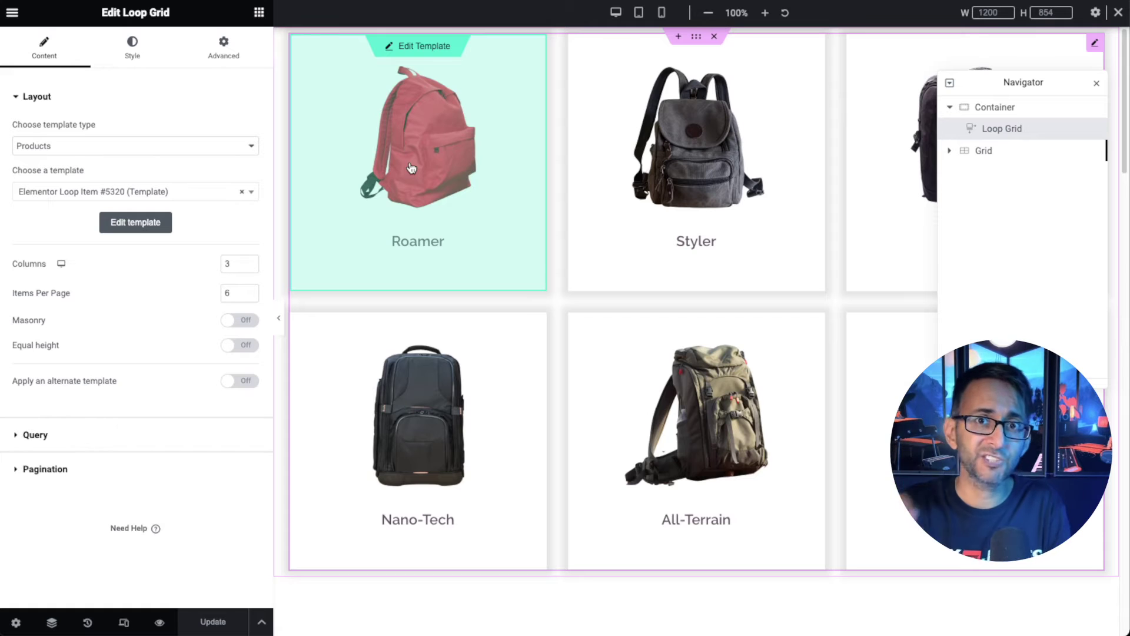
pyautogui.click(425, 46)
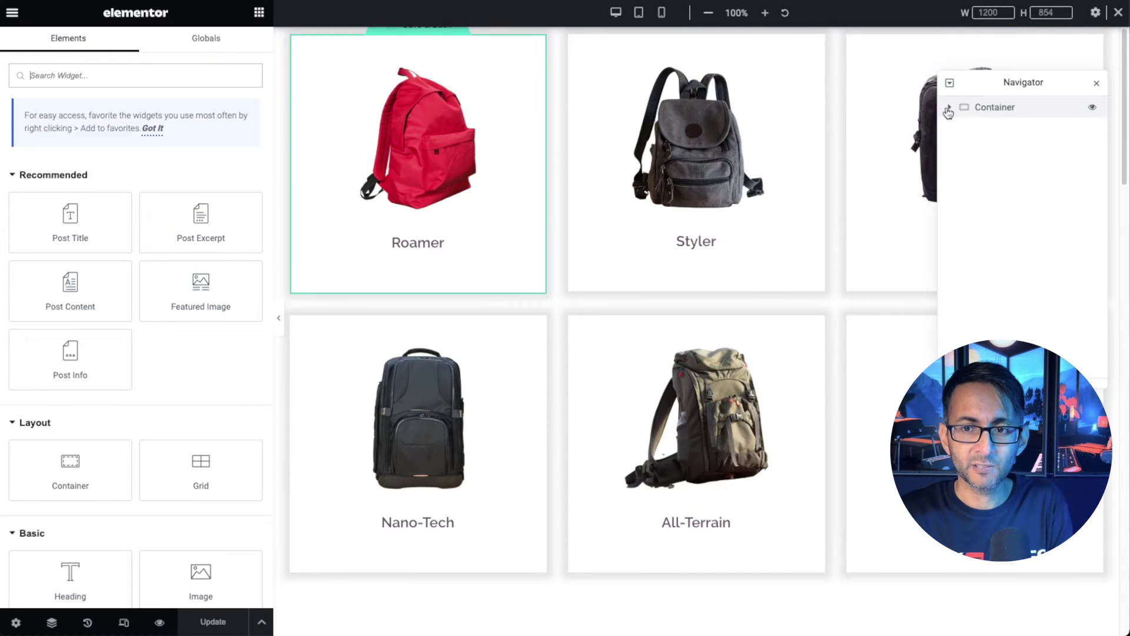
pyautogui.click(950, 107)
pyautogui.click(1008, 130)
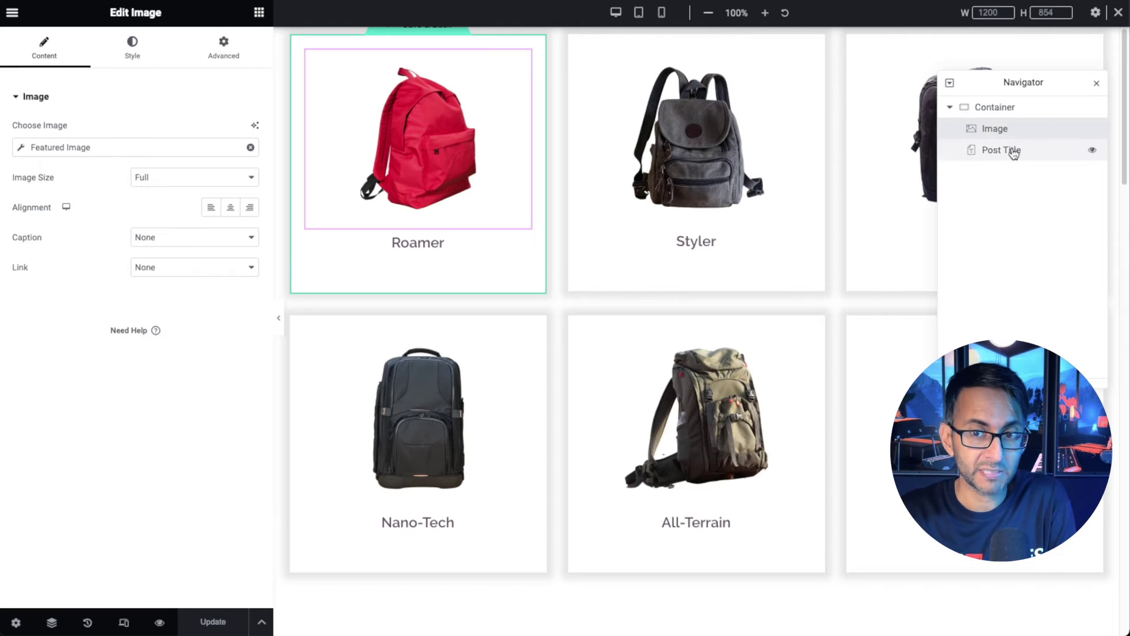
pyautogui.click(1013, 150)
pyautogui.click(1008, 129)
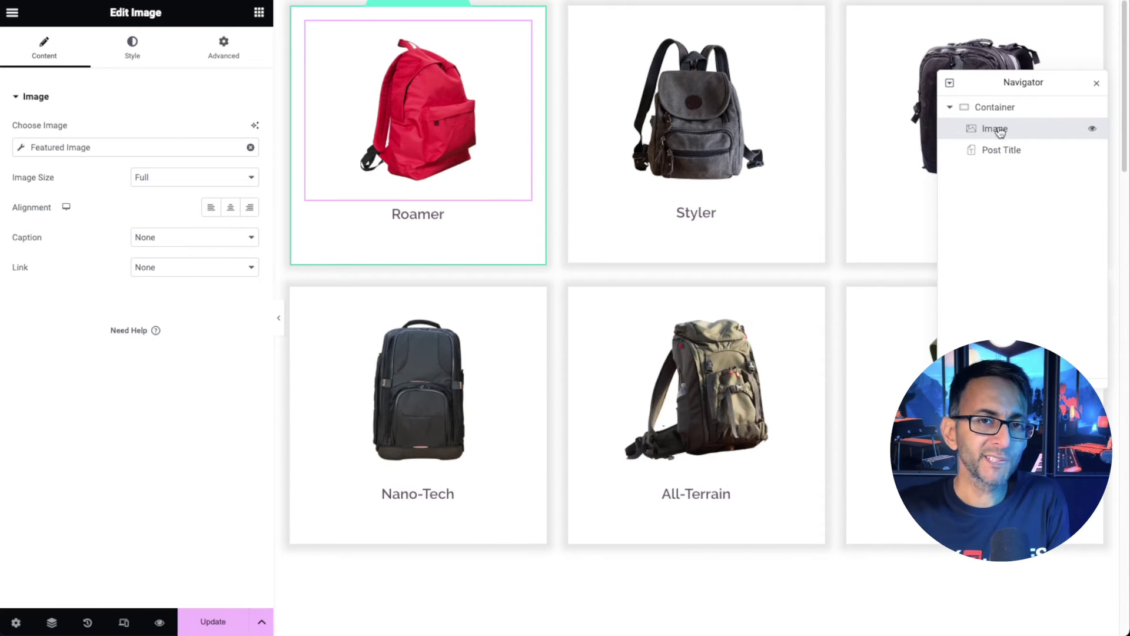
pyautogui.click(259, 13)
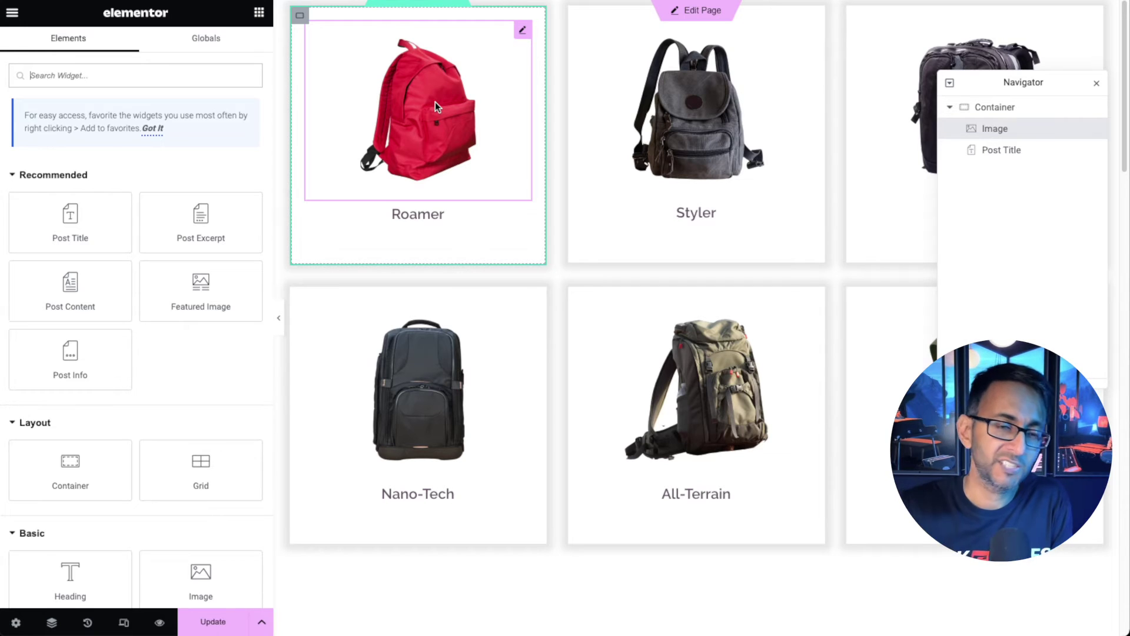
# Reset the card image's source to Featured Image and duplicate the Image widget
pyautogui.click(1013, 135)
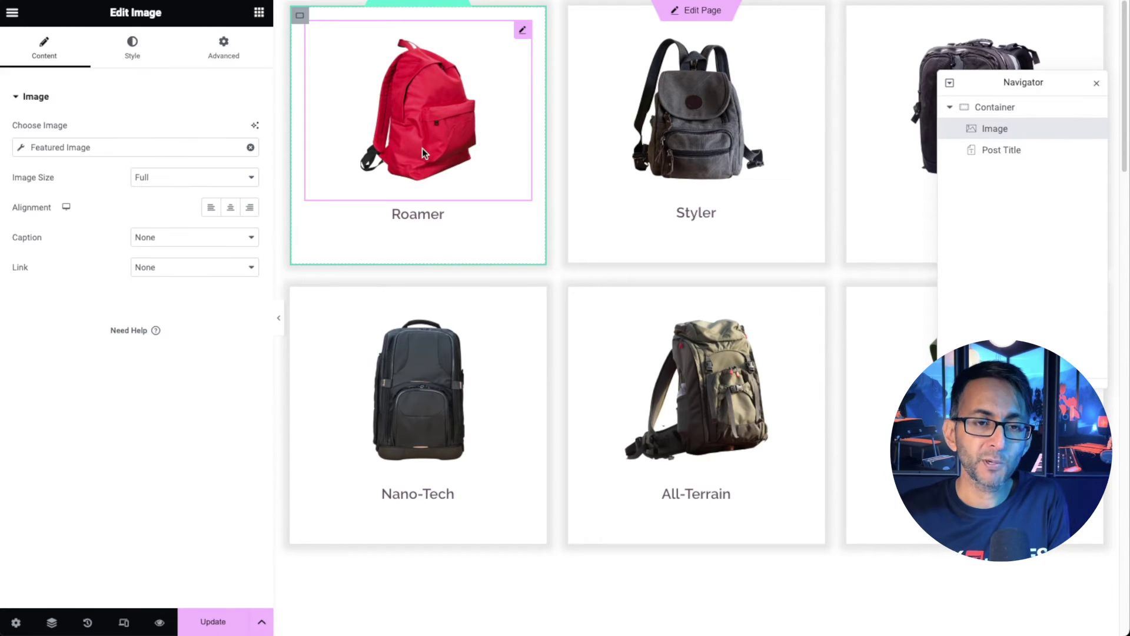
pyautogui.click(251, 148)
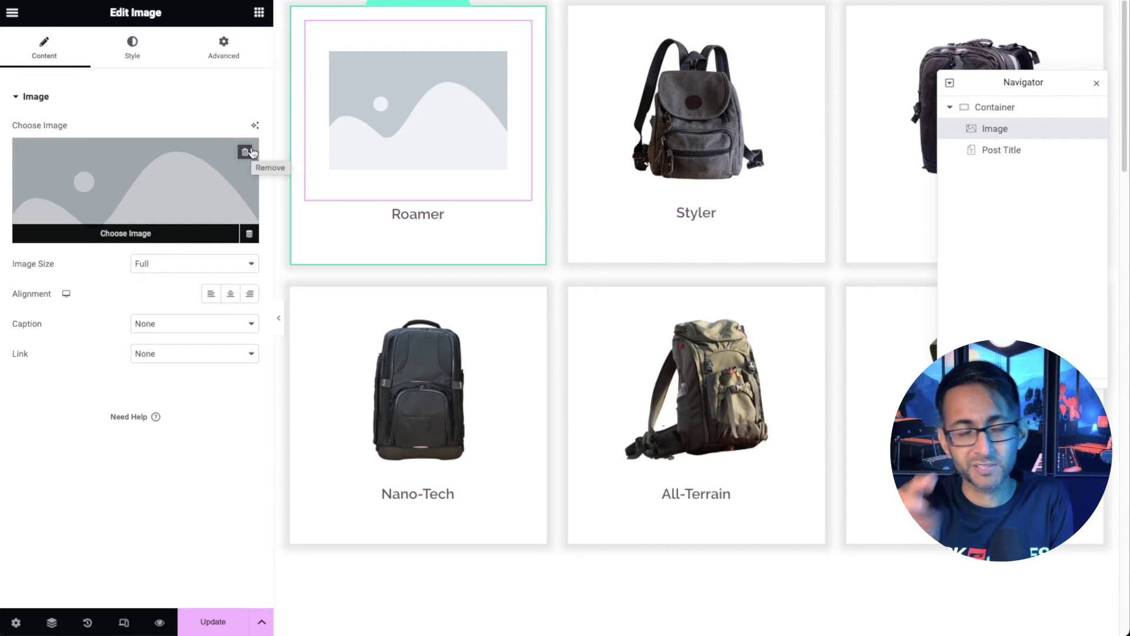
pyautogui.click(250, 237)
pyautogui.click(121, 279)
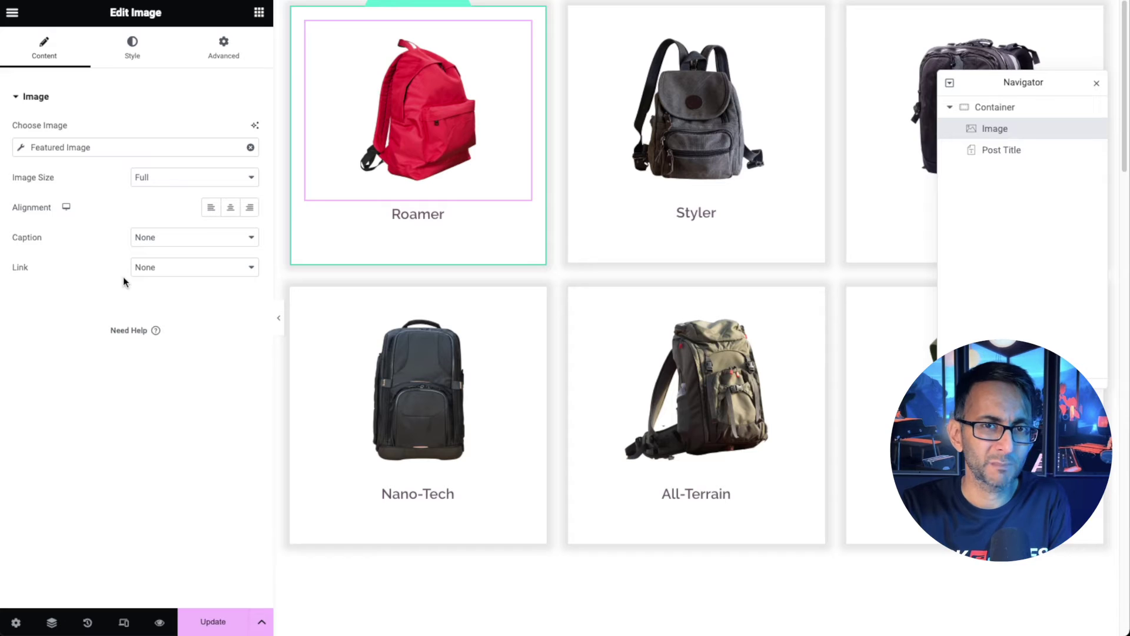
pyautogui.rightClick(400, 104)
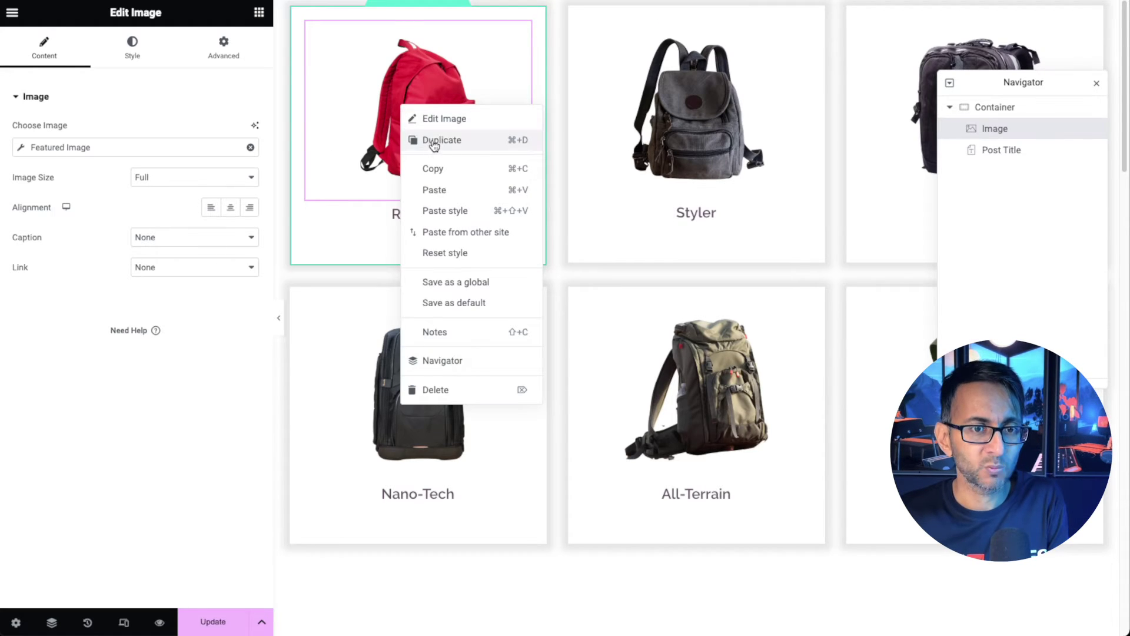
pyautogui.click(435, 140)
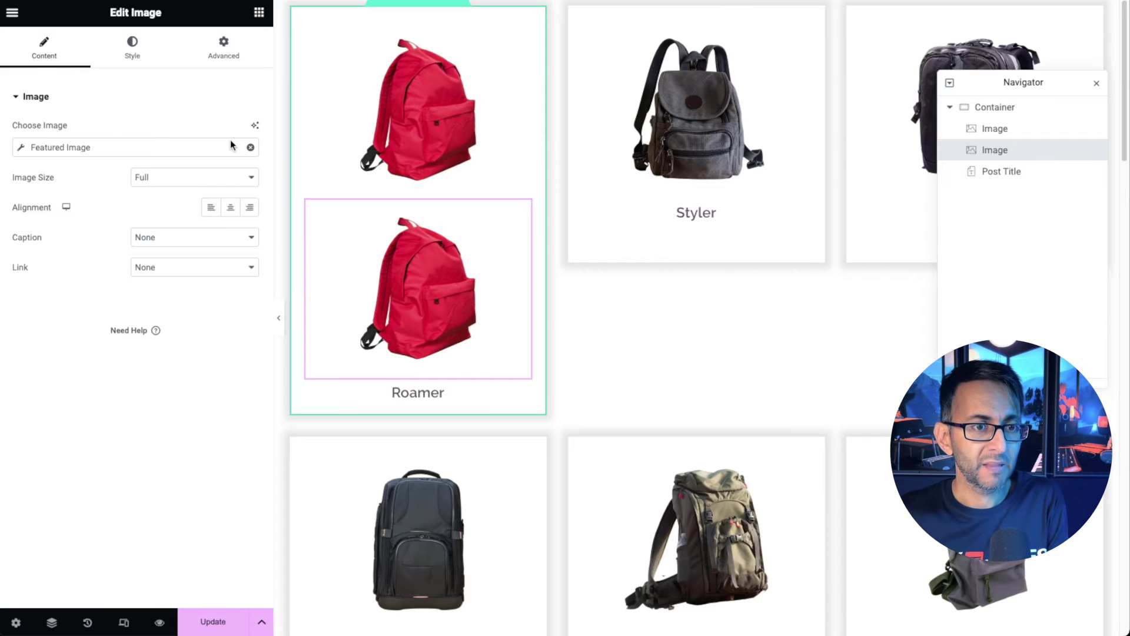
# Set the duplicate image's dynamic source to ACF Image Field with key Extra Image
pyautogui.click(251, 148)
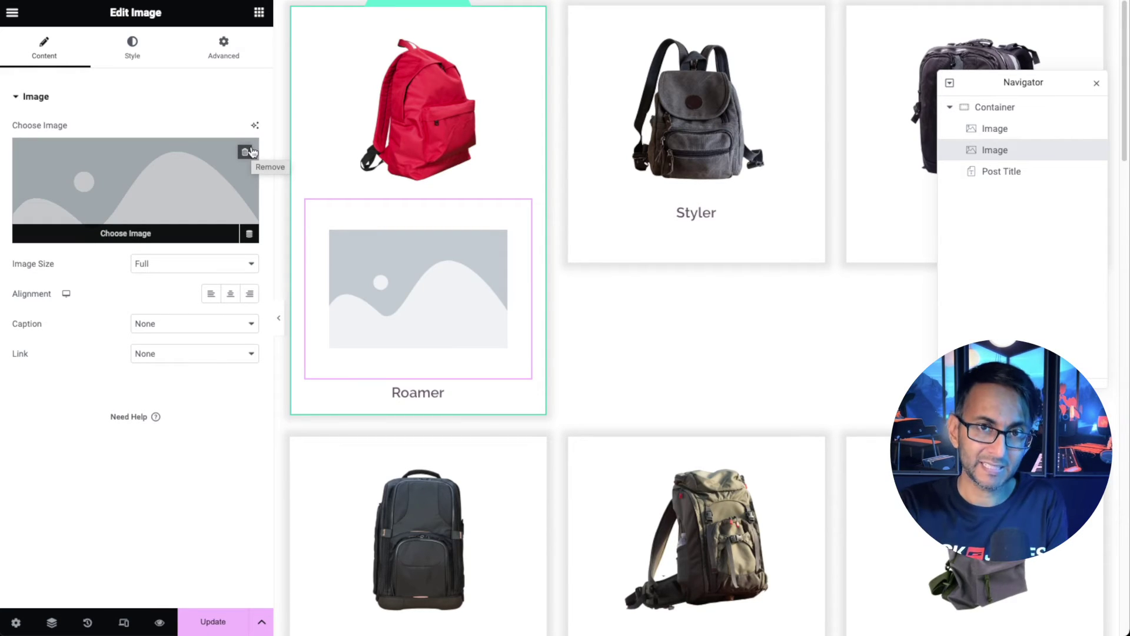
pyautogui.click(249, 235)
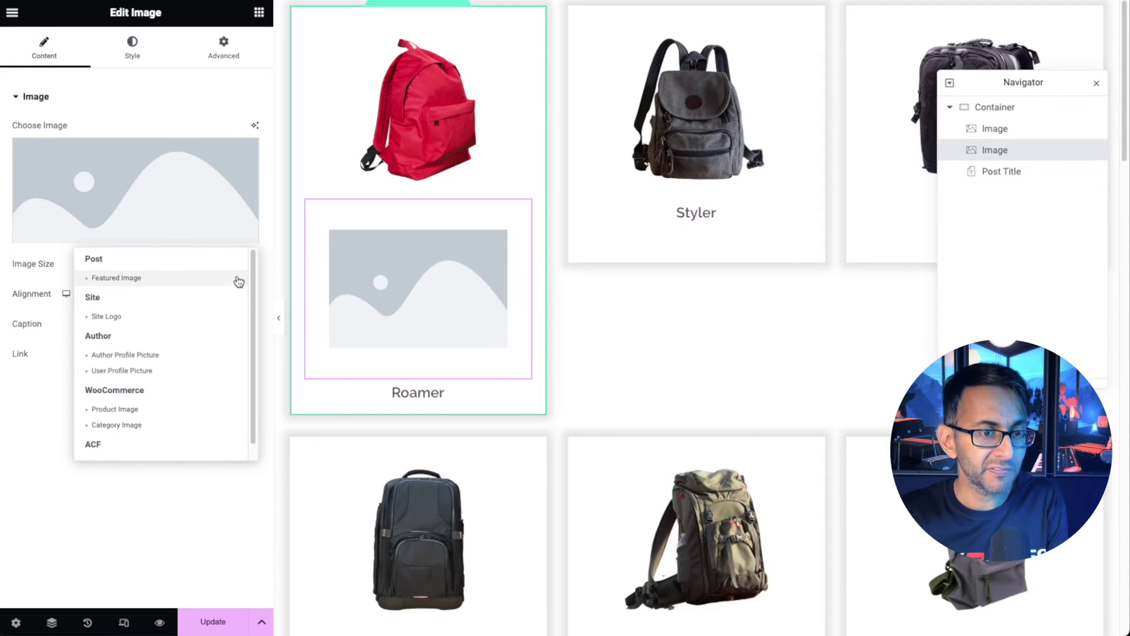
pyautogui.scroll(-1, 141, 400)
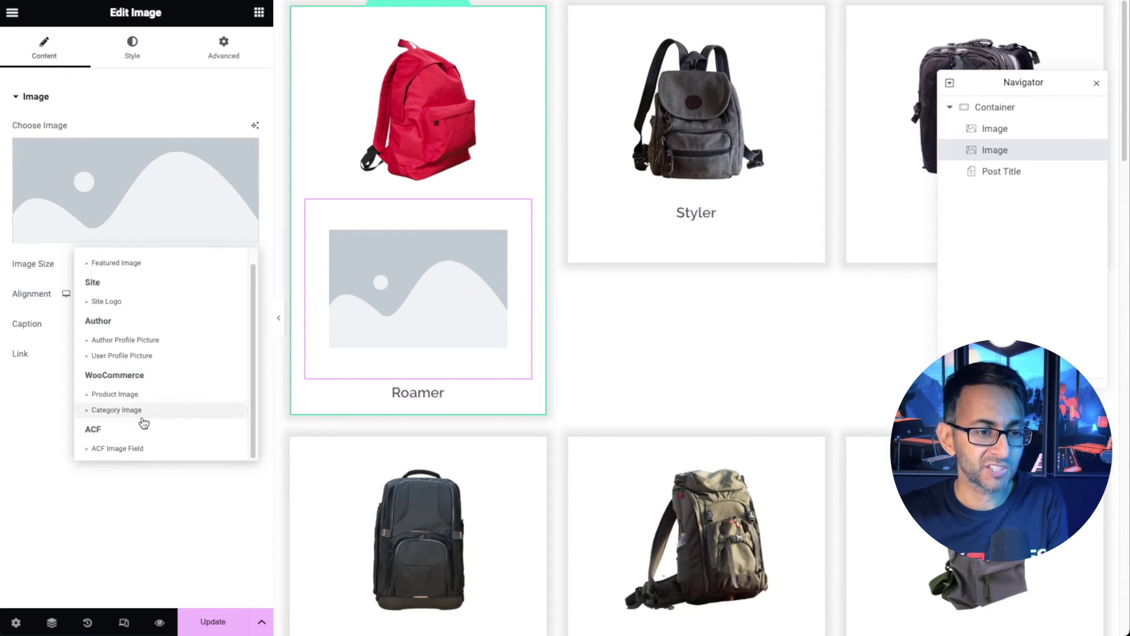
pyautogui.click(130, 448)
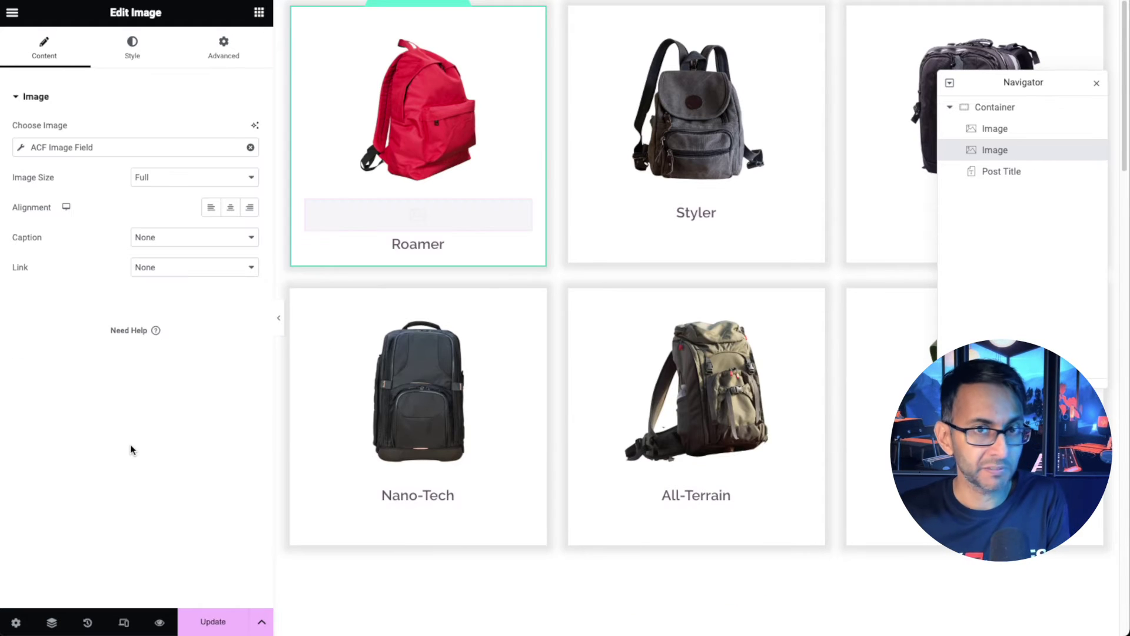
pyautogui.click(21, 151)
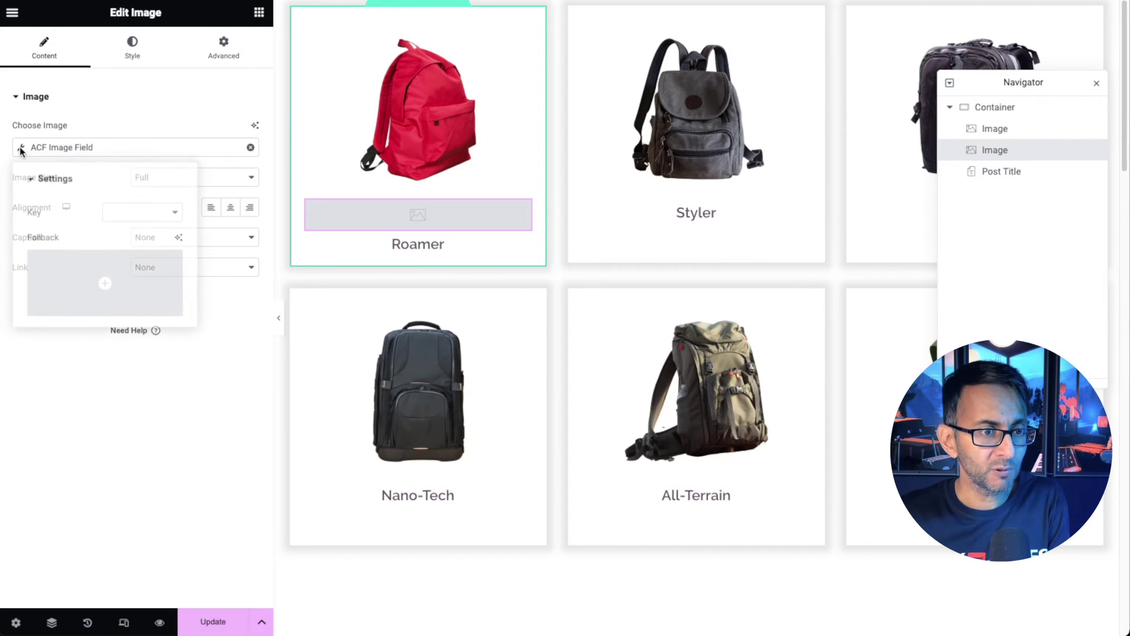
pyautogui.click(156, 213)
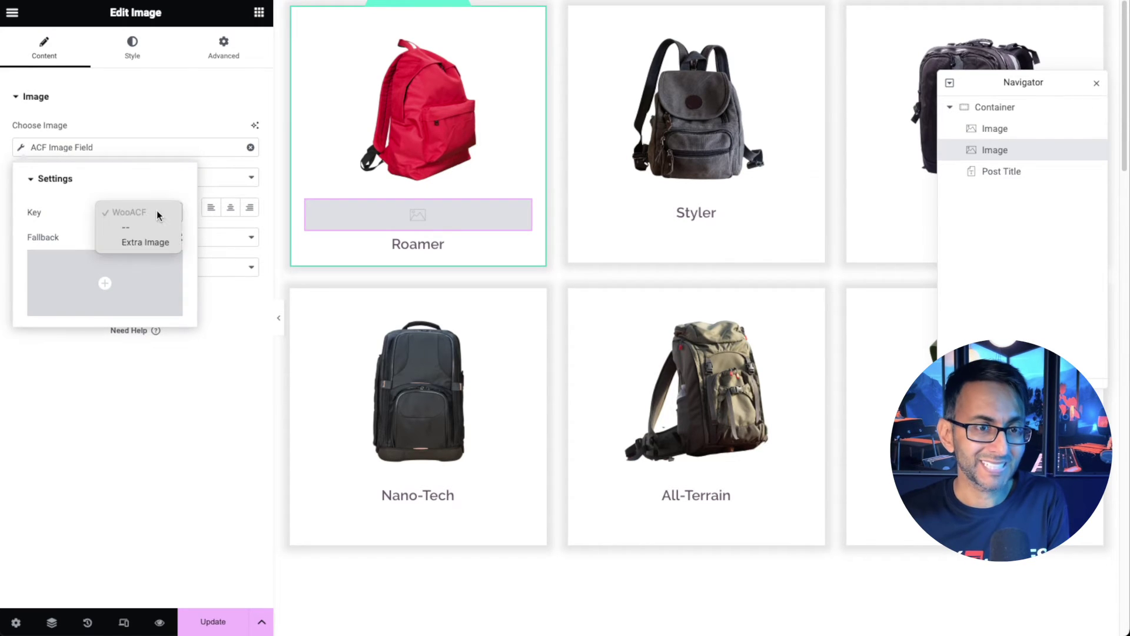
pyautogui.click(151, 241)
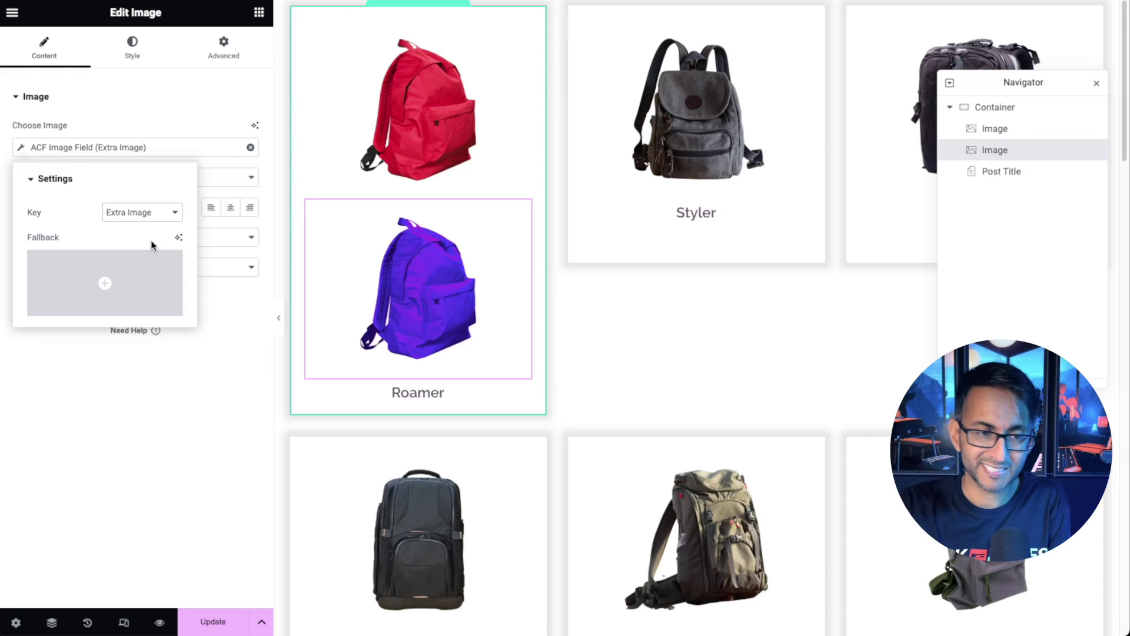
pyautogui.click(199, 415)
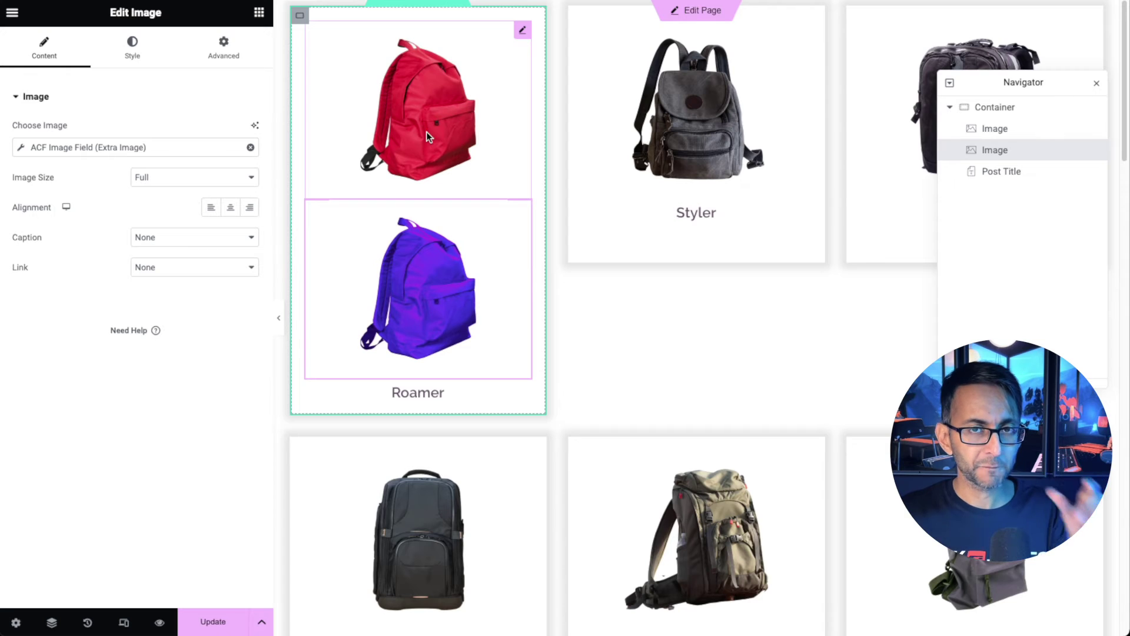
pyautogui.click(238, 56)
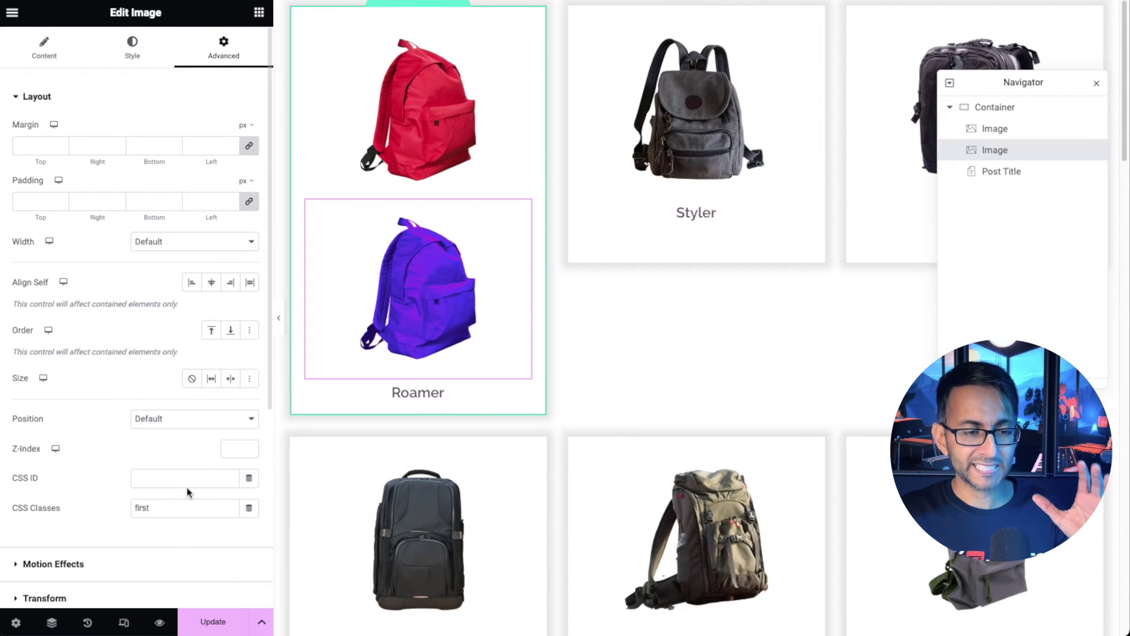
# Change the extra image's CSS class to 'second' and confirm the featured image keeps 'first'
pyautogui.doubleClick(174, 508)
pyautogui.write('second')
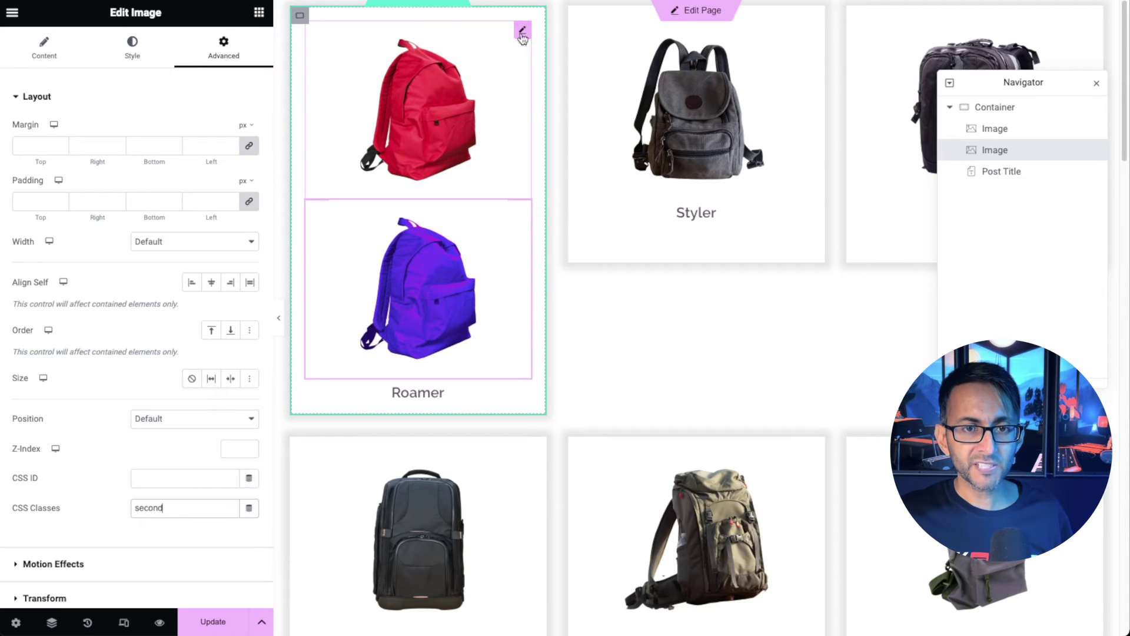
pyautogui.click(522, 37)
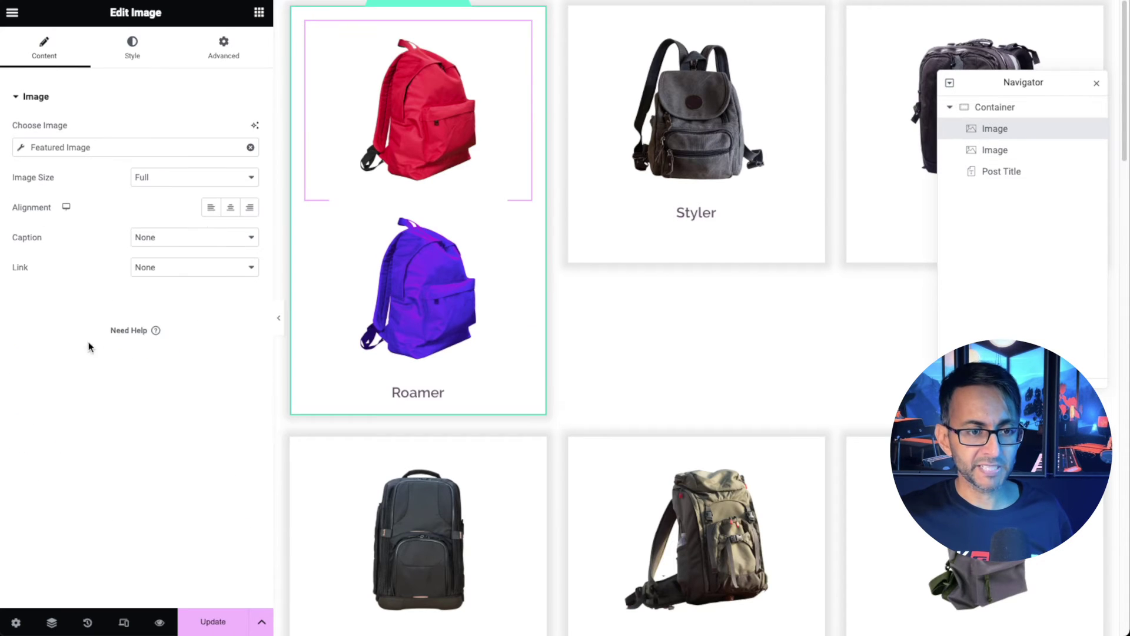
pyautogui.click(224, 48)
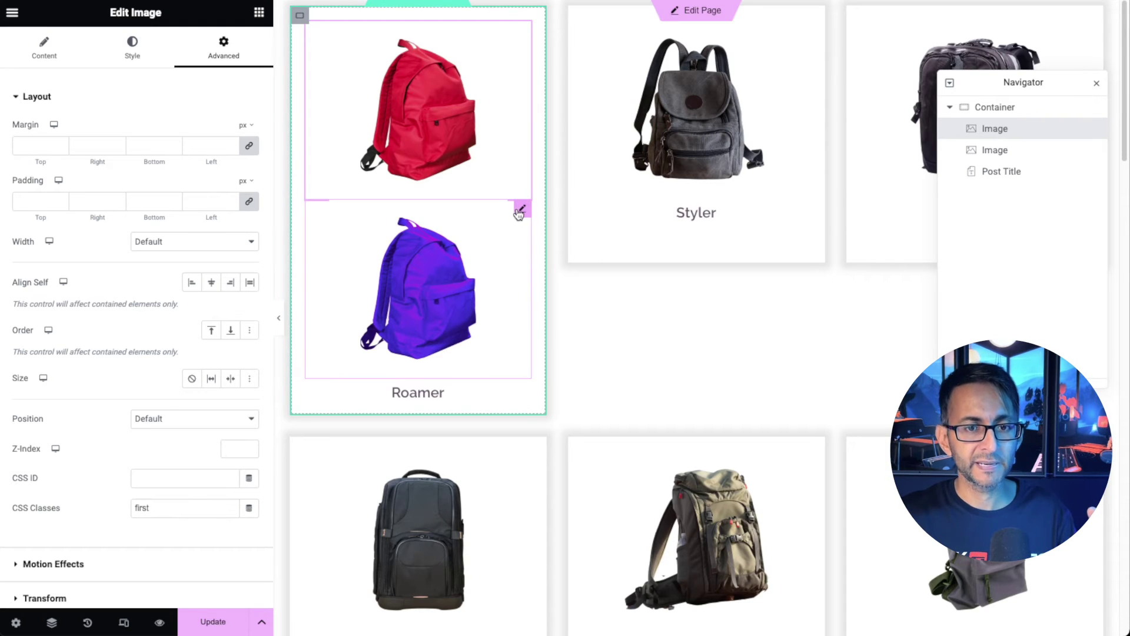
pyautogui.click(521, 210)
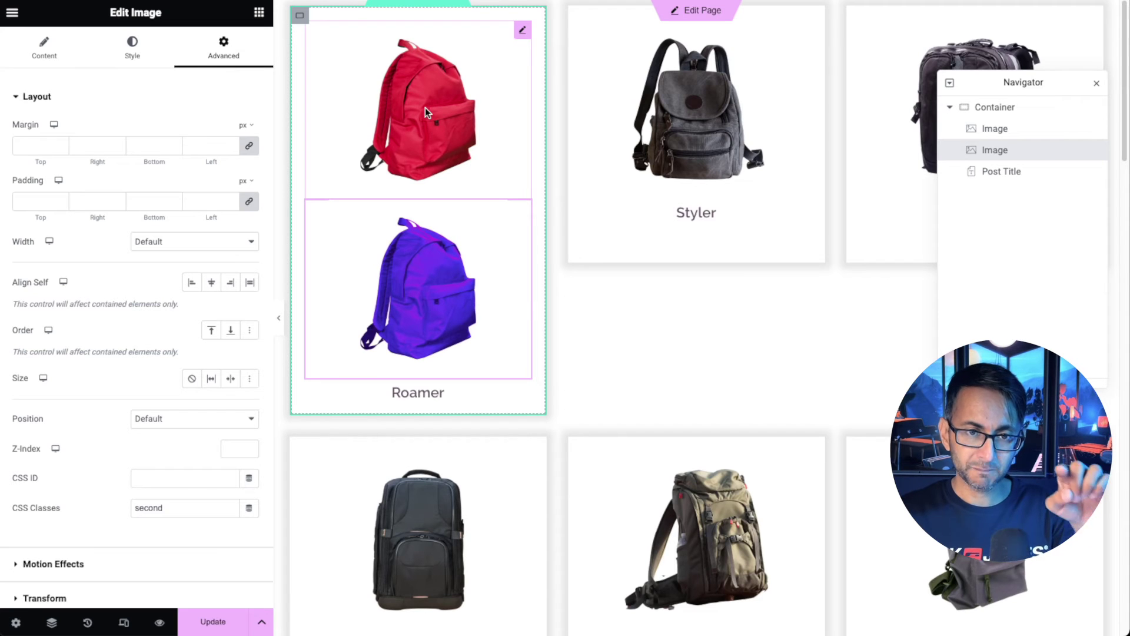
pyautogui.click(173, 419)
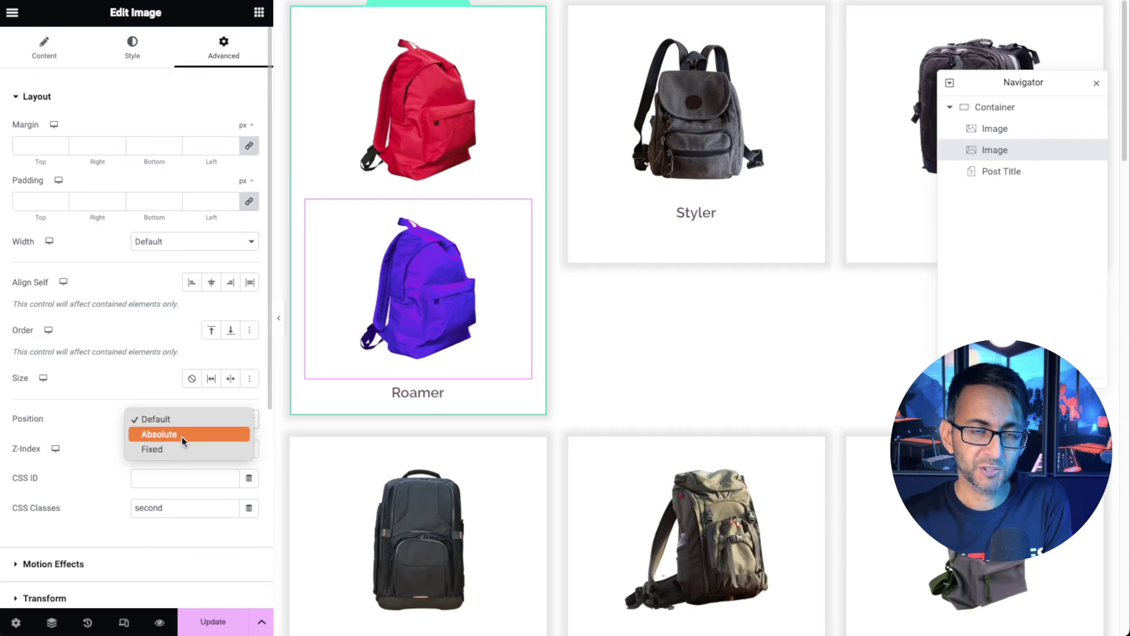
# Set the extra image's Position to Absolute so the purple backpack overlays the red one
pyautogui.click(181, 436)
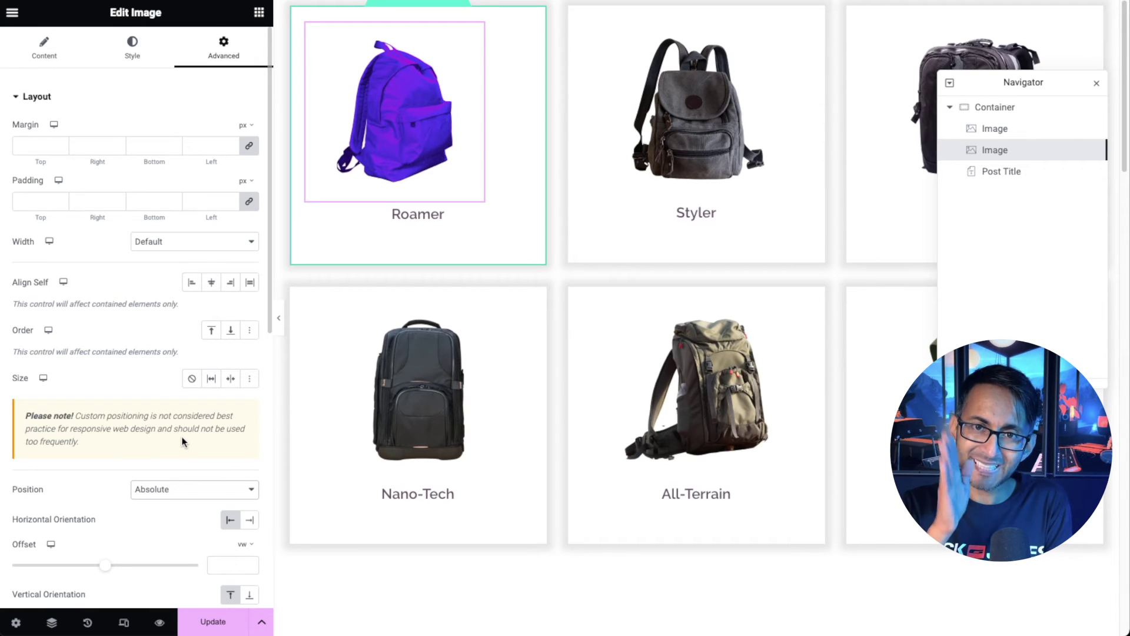
pyautogui.click(179, 489)
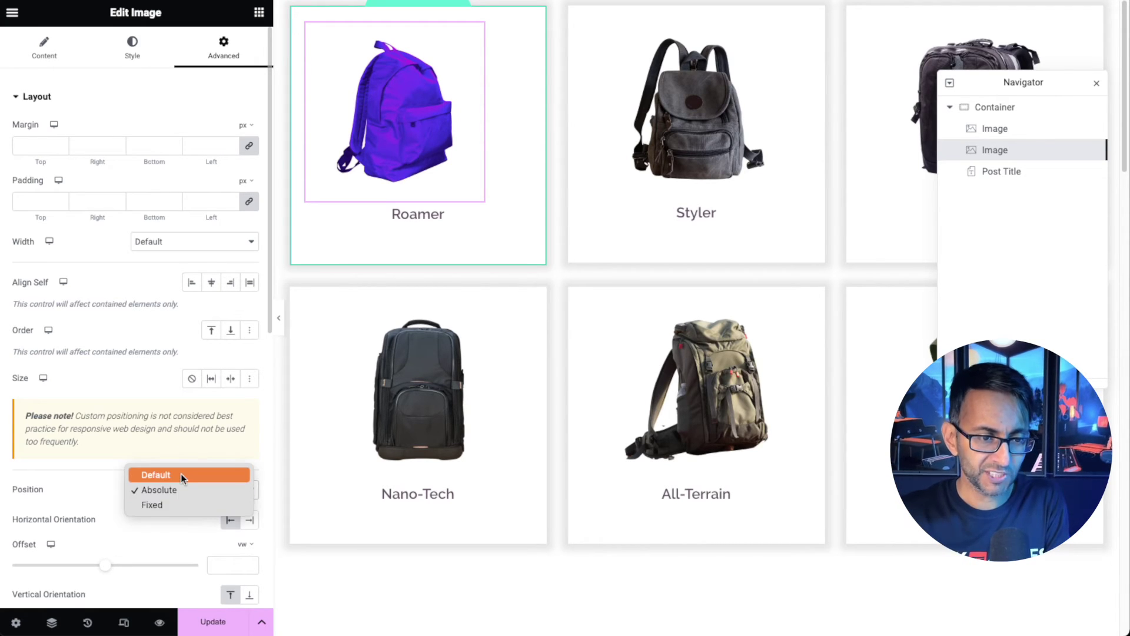
pyautogui.click(181, 474)
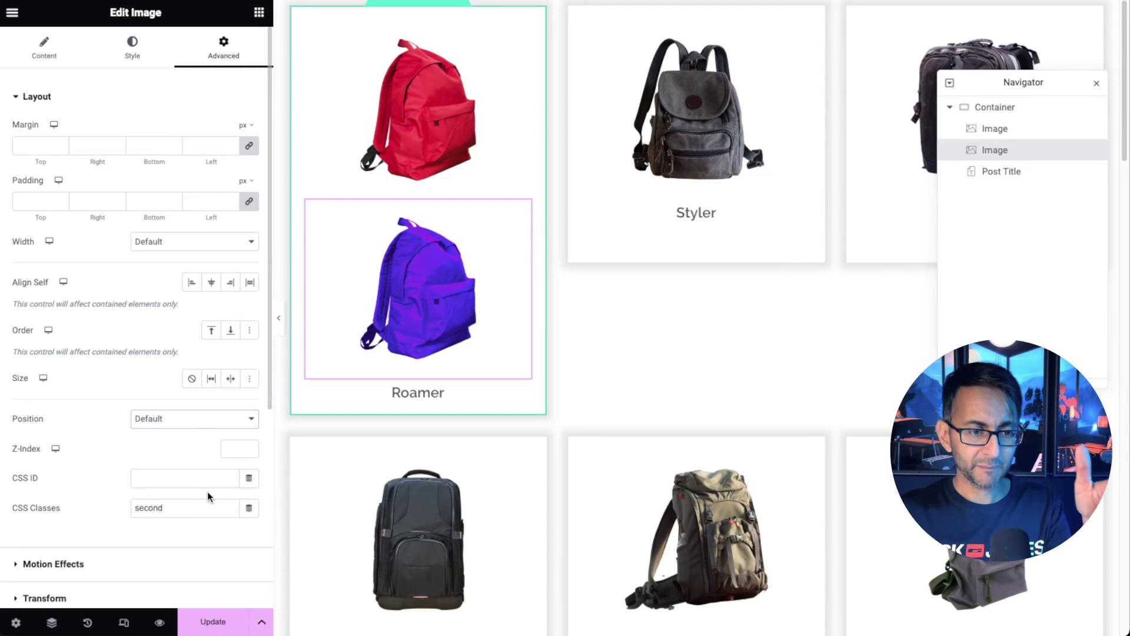
pyautogui.click(205, 422)
pyautogui.click(189, 432)
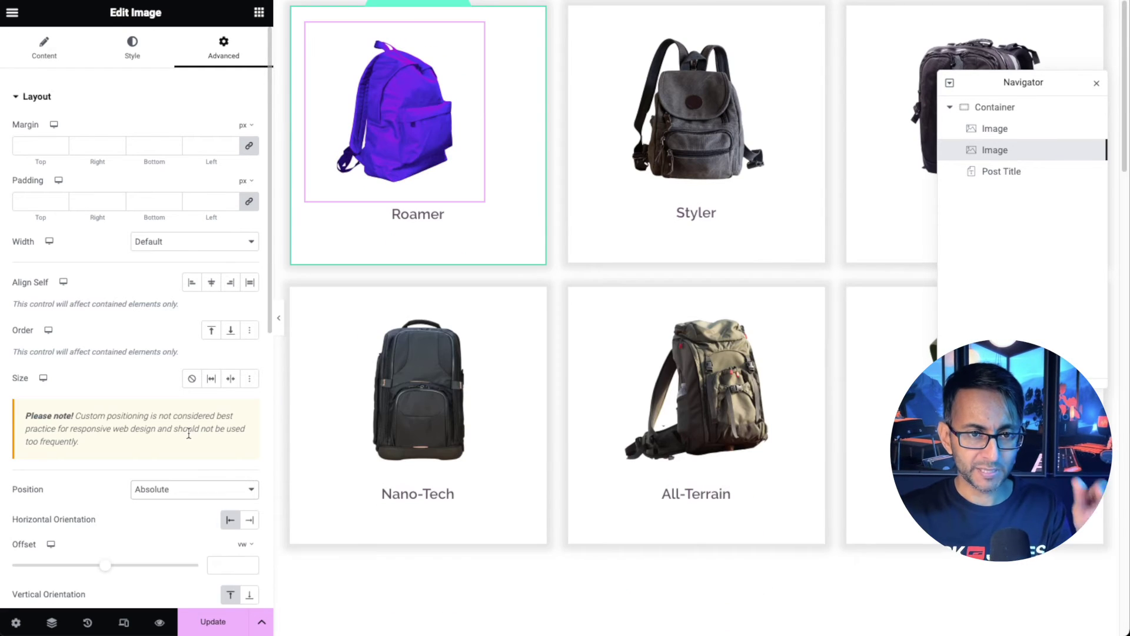
pyautogui.scroll(-1, 146, 452)
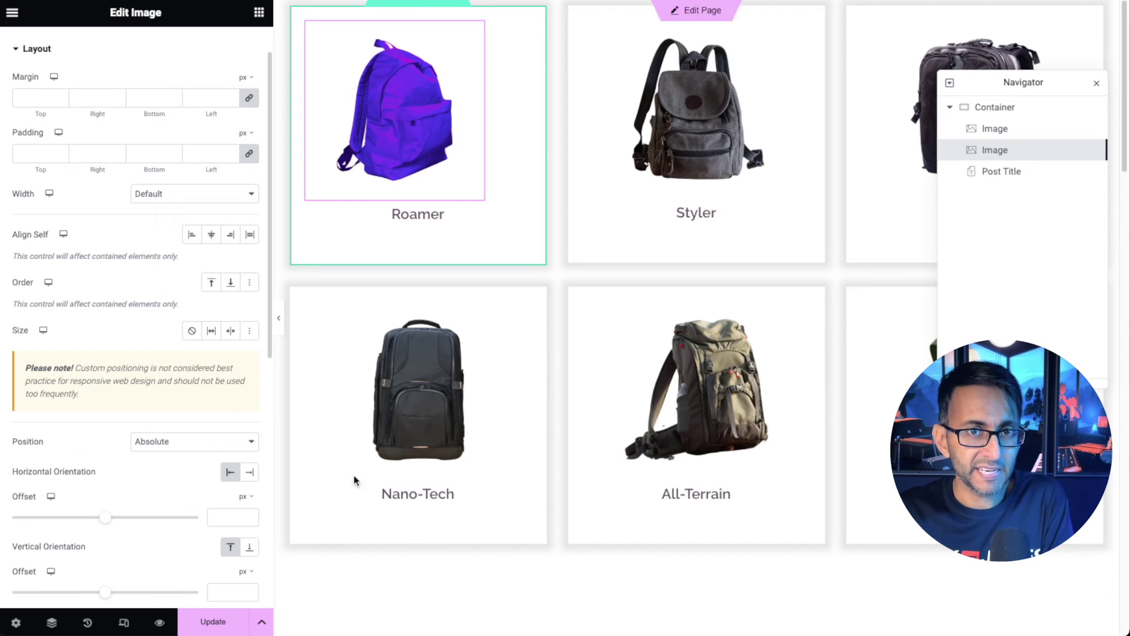
# Set the card container's Align Items to Center, then reselect the extra image
pyautogui.click(995, 107)
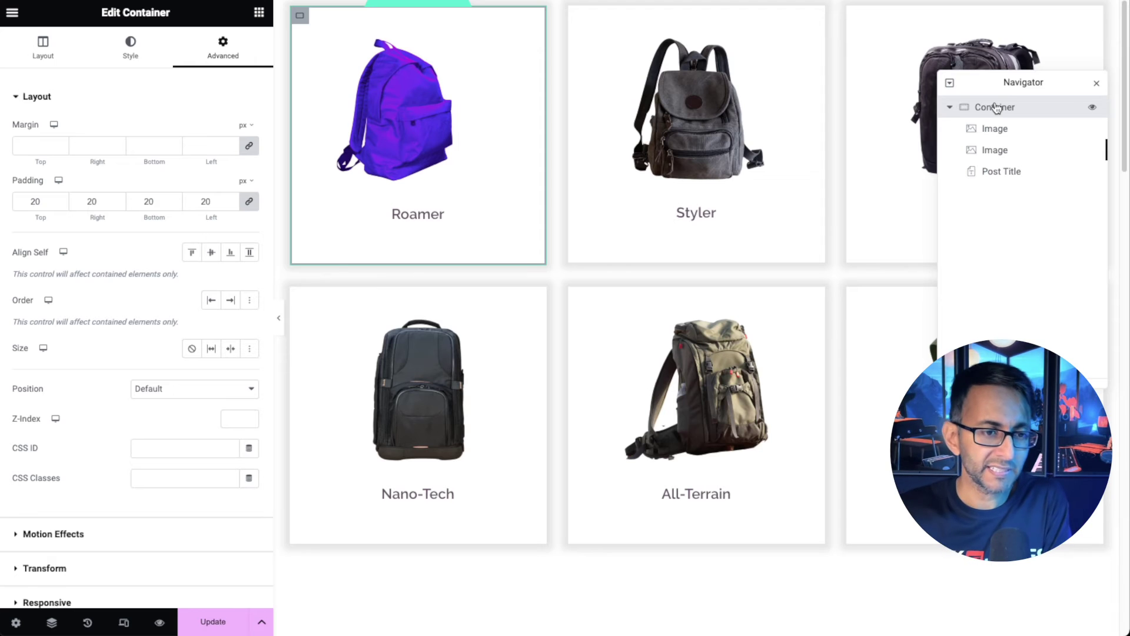
pyautogui.click(43, 49)
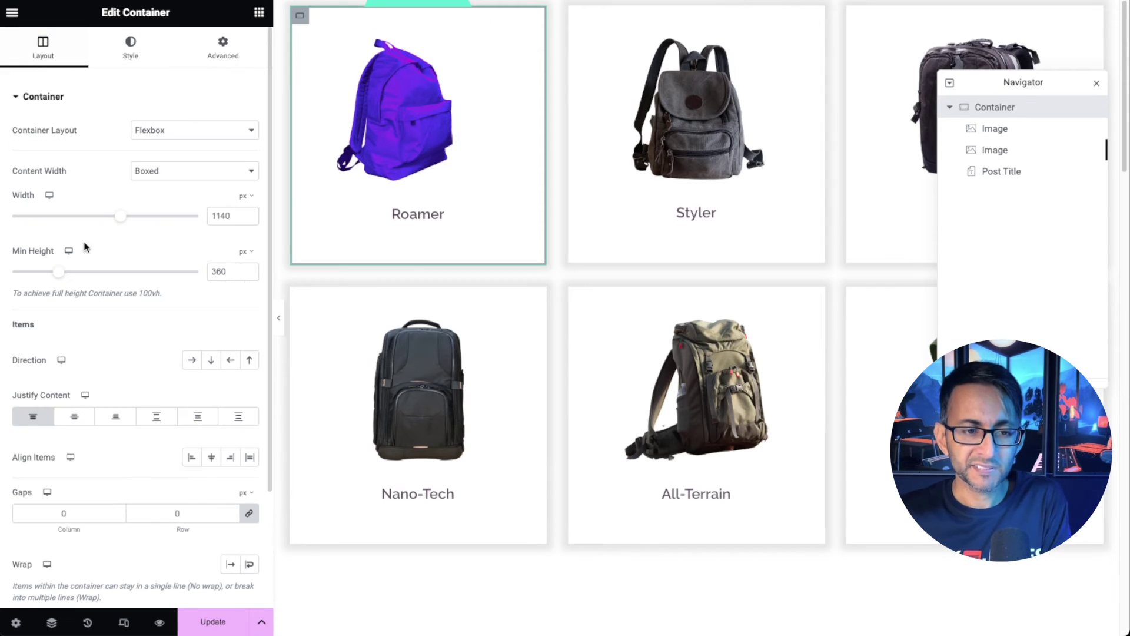
pyautogui.click(212, 462)
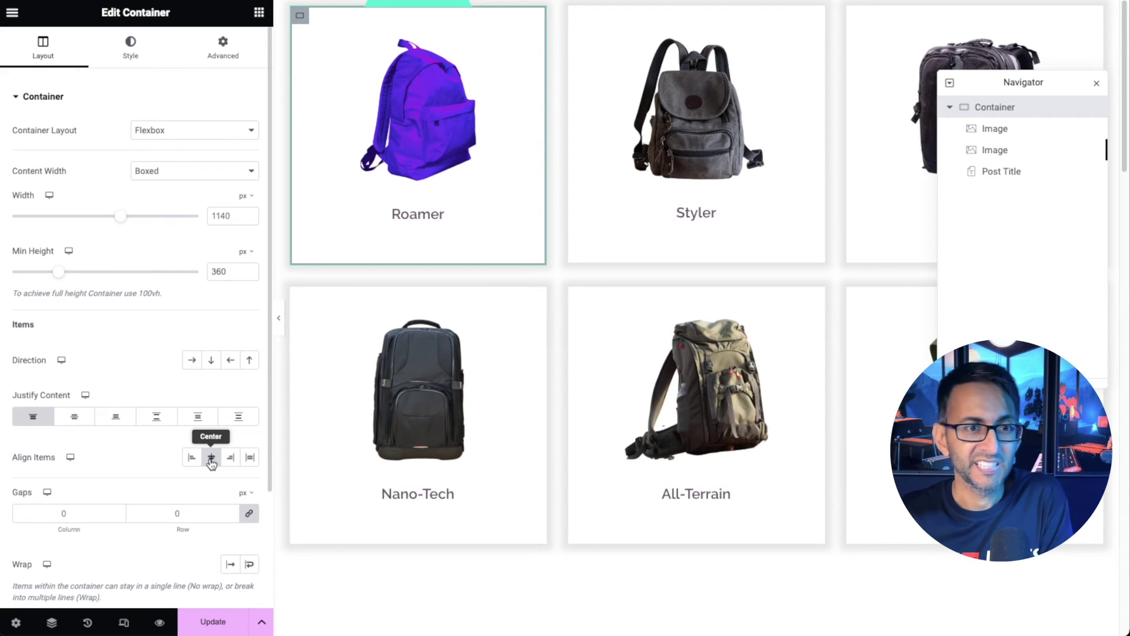
pyautogui.click(998, 149)
pyautogui.scroll(-2, 135, 442)
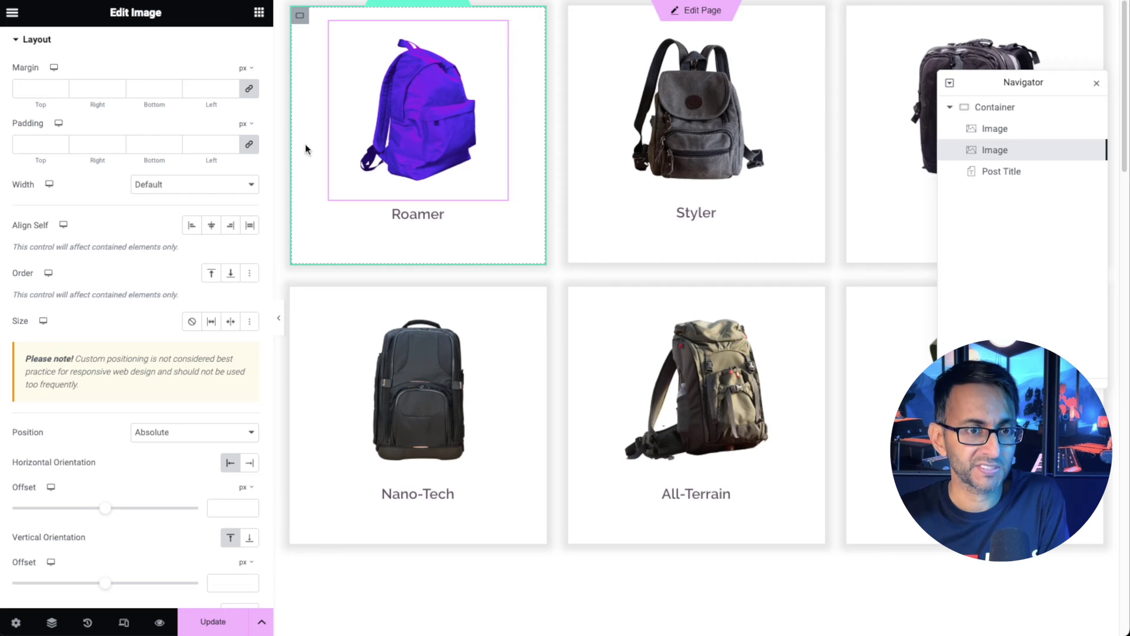
pyautogui.scroll(2, 177, 236)
# Paste the .second opacity and hover fade rules into the container's Custom CSS
pyautogui.click(1029, 118)
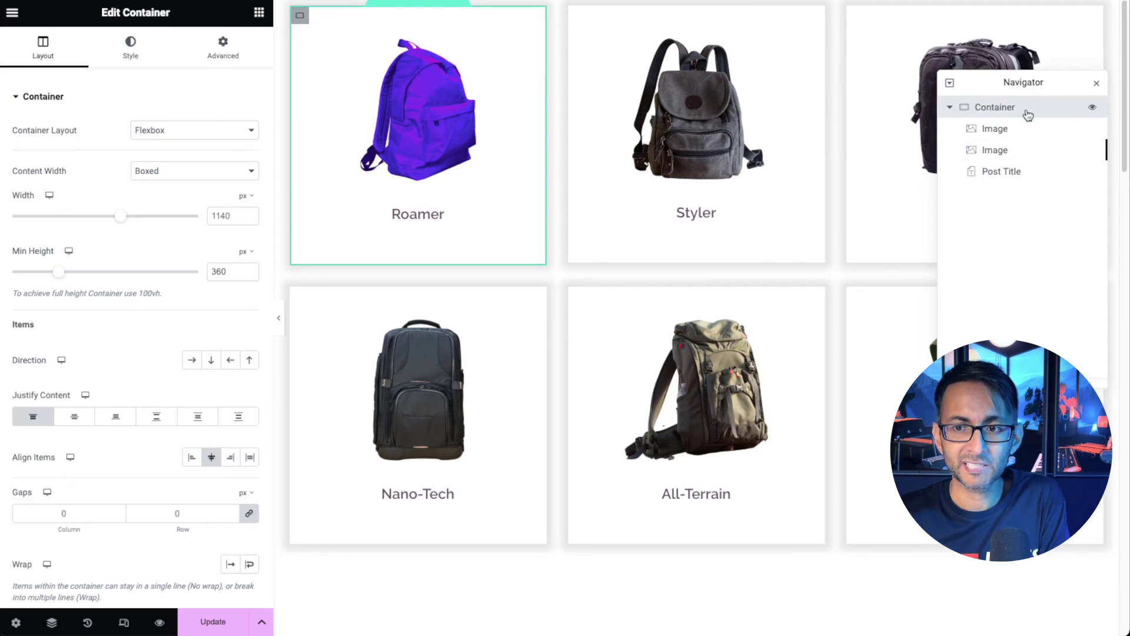
pyautogui.click(224, 50)
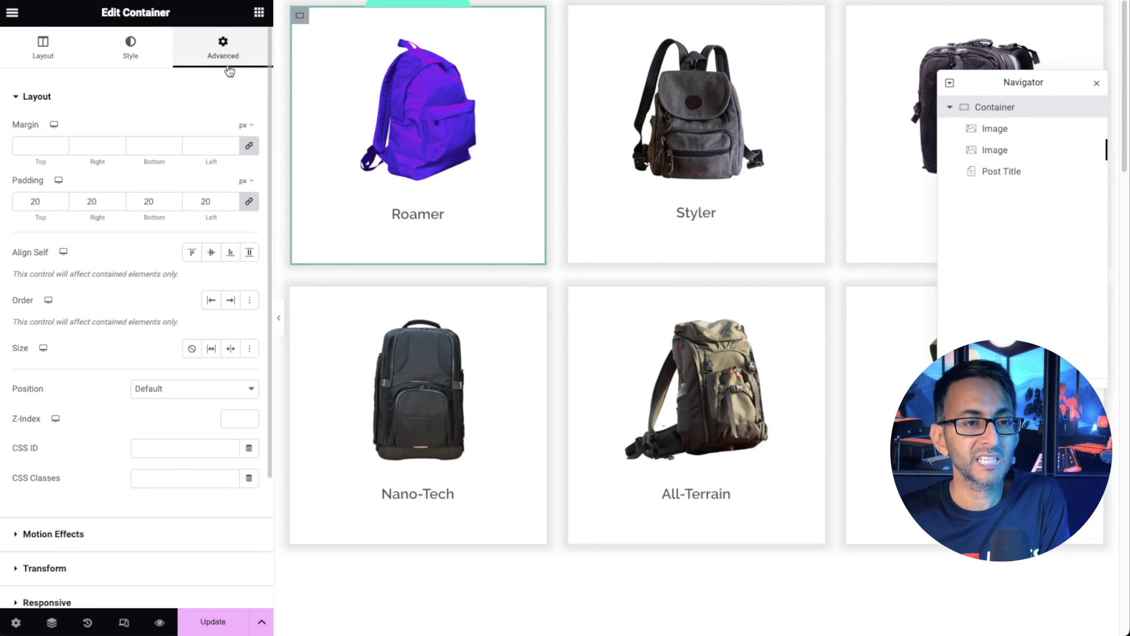
pyautogui.scroll(-5, 174, 412)
pyautogui.click(174, 493)
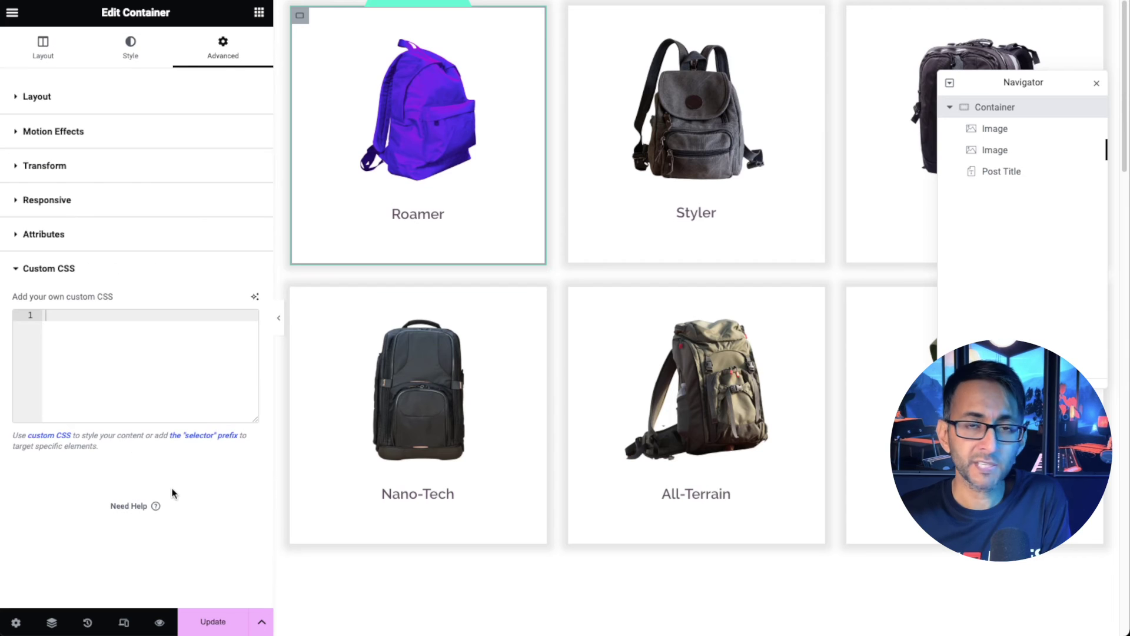
pyautogui.click(151, 375)
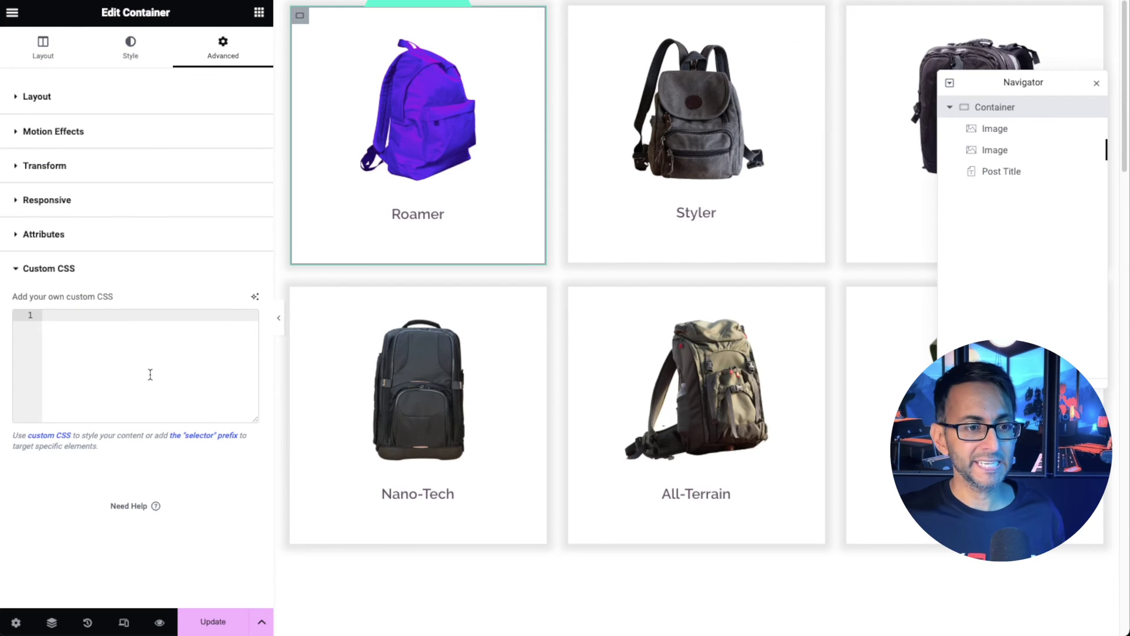
pyautogui.write('selector .second{     opacity: 0;     transition: 0.5s ease-in-out; } /*Show Content on Hover*/ selector:hover .second{     opacity: 1; }')
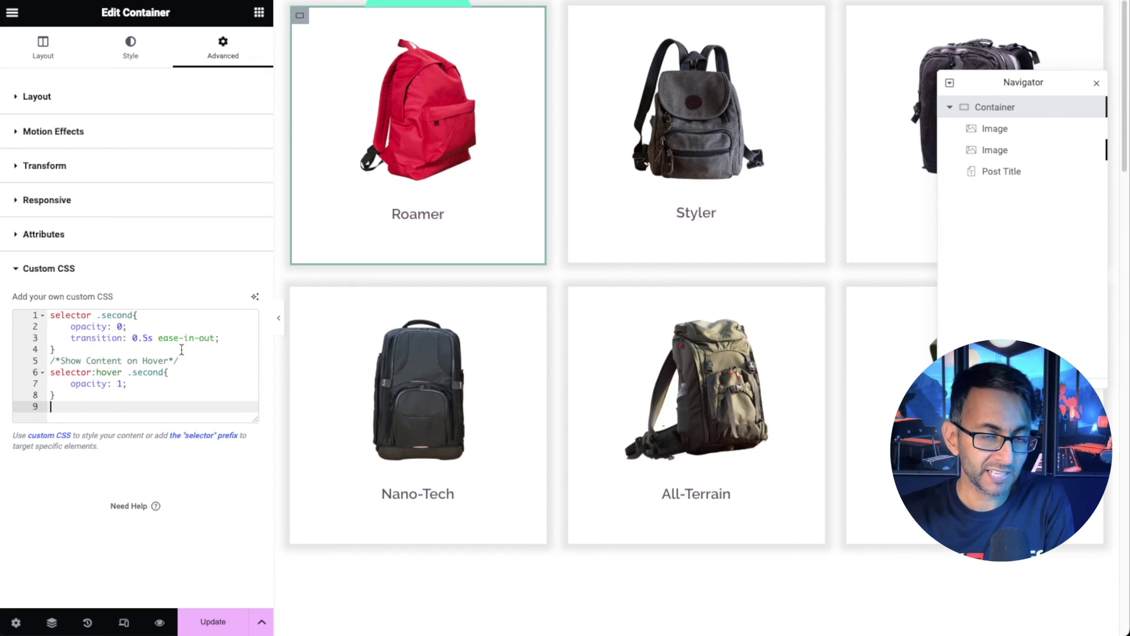
# Shorten the CSS transition duration from 0.5s to 0.4s
pyautogui.click(148, 337)
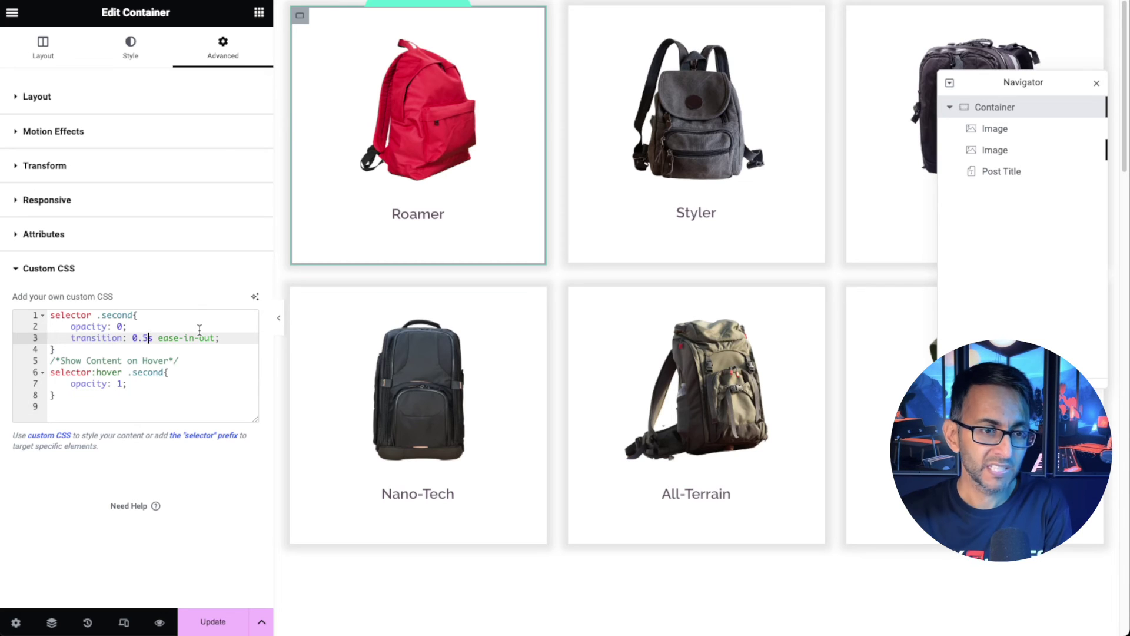
pyautogui.press('BackSpace')
pyautogui.write('4')
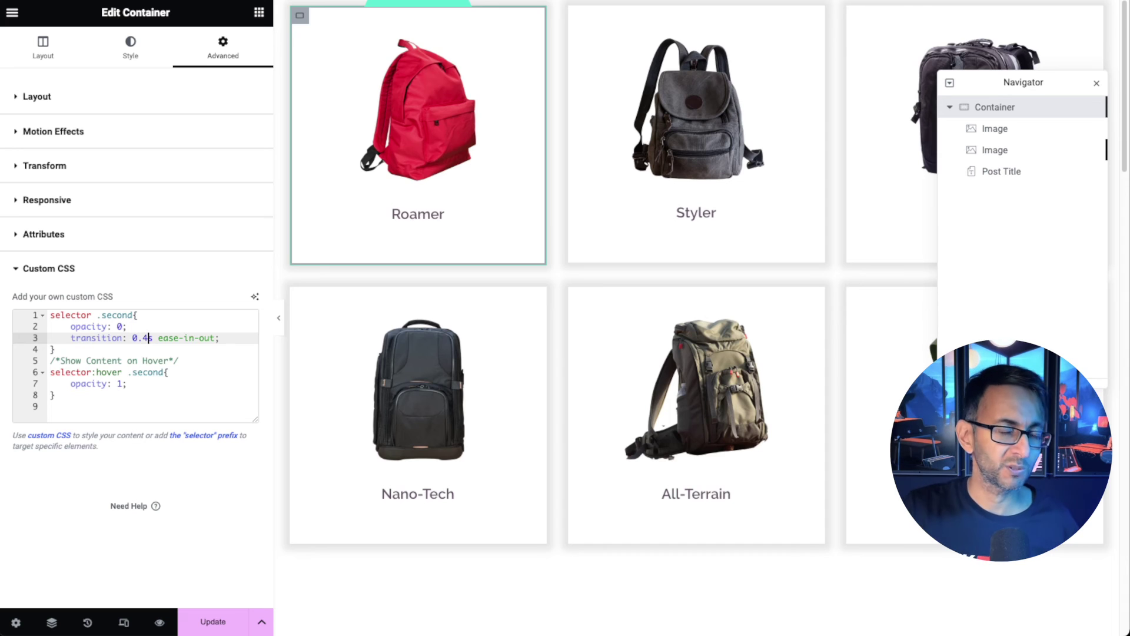
pyautogui.click(160, 391)
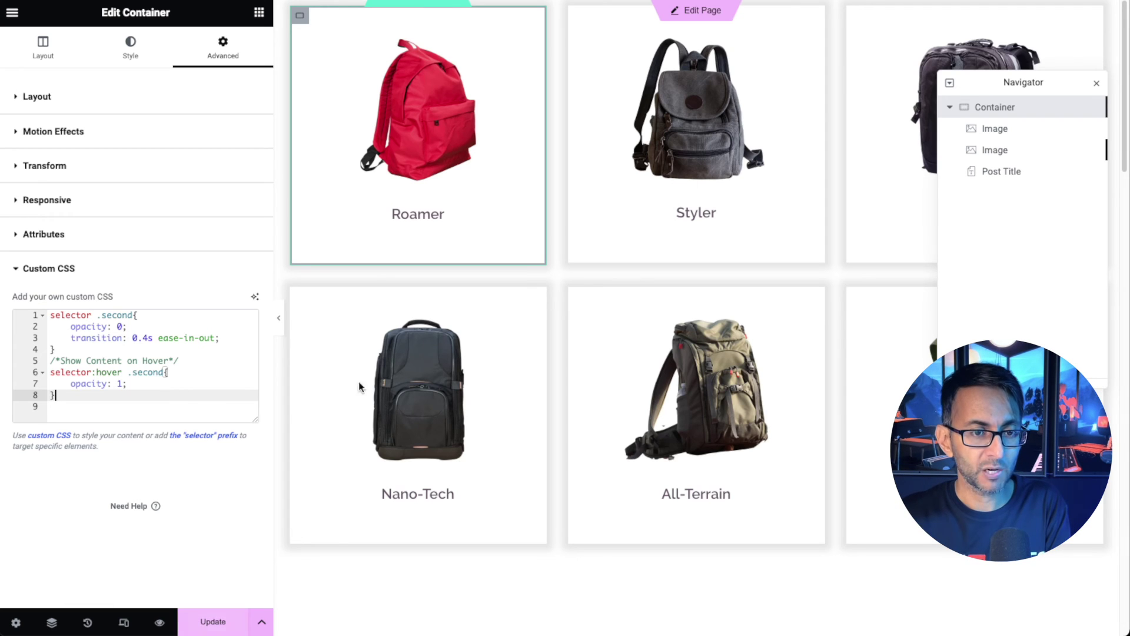
pyautogui.moveTo(432, 159)
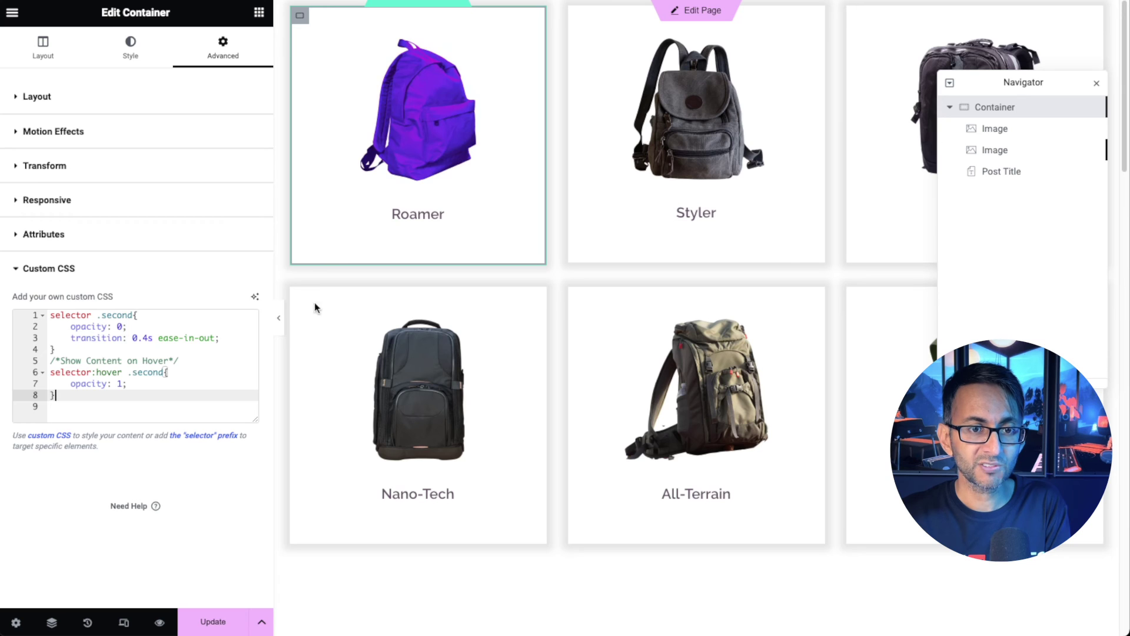
pyautogui.moveTo(482, 242)
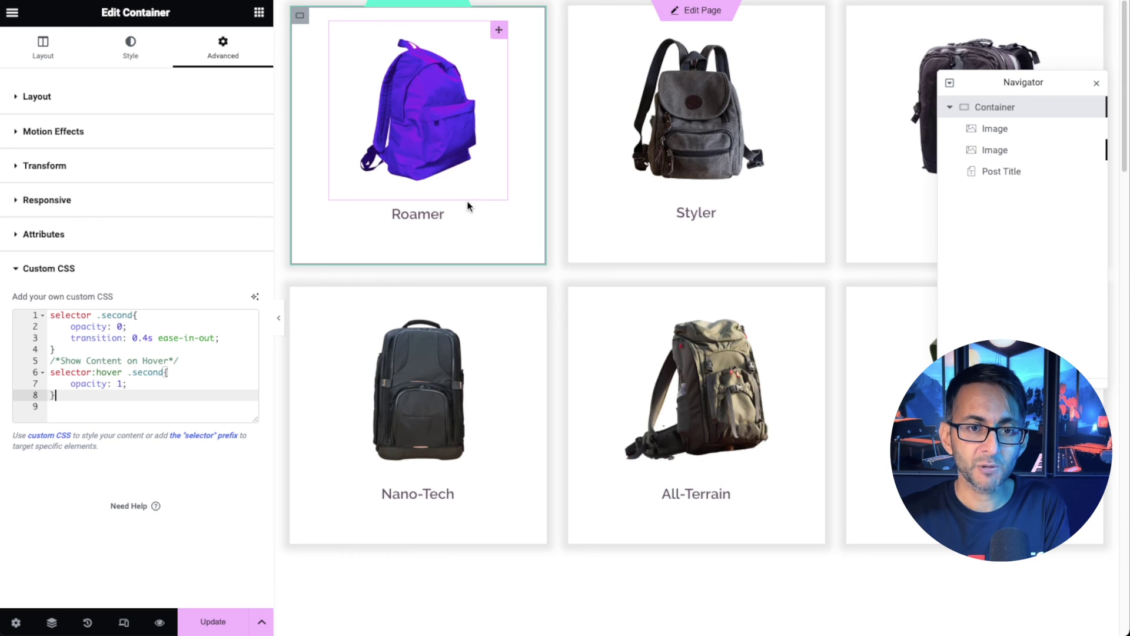